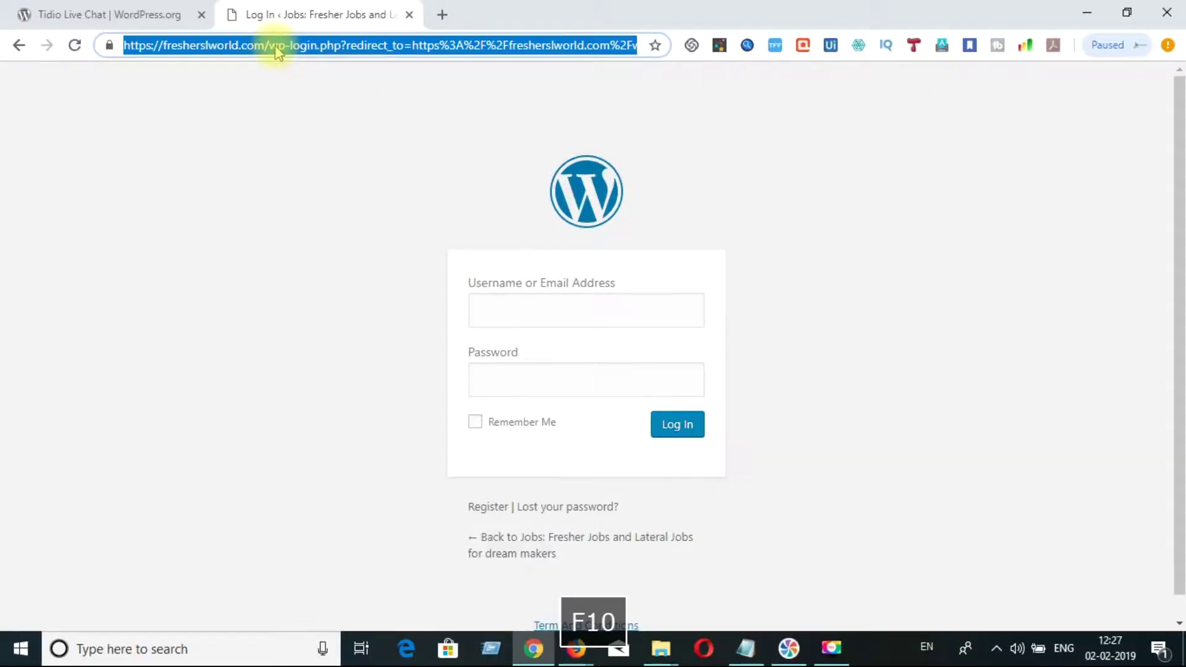
# - Load fresherslworld.com/wp-admin in Chrome to reach the WordPress sign-in page
pyautogui.write('freshers')
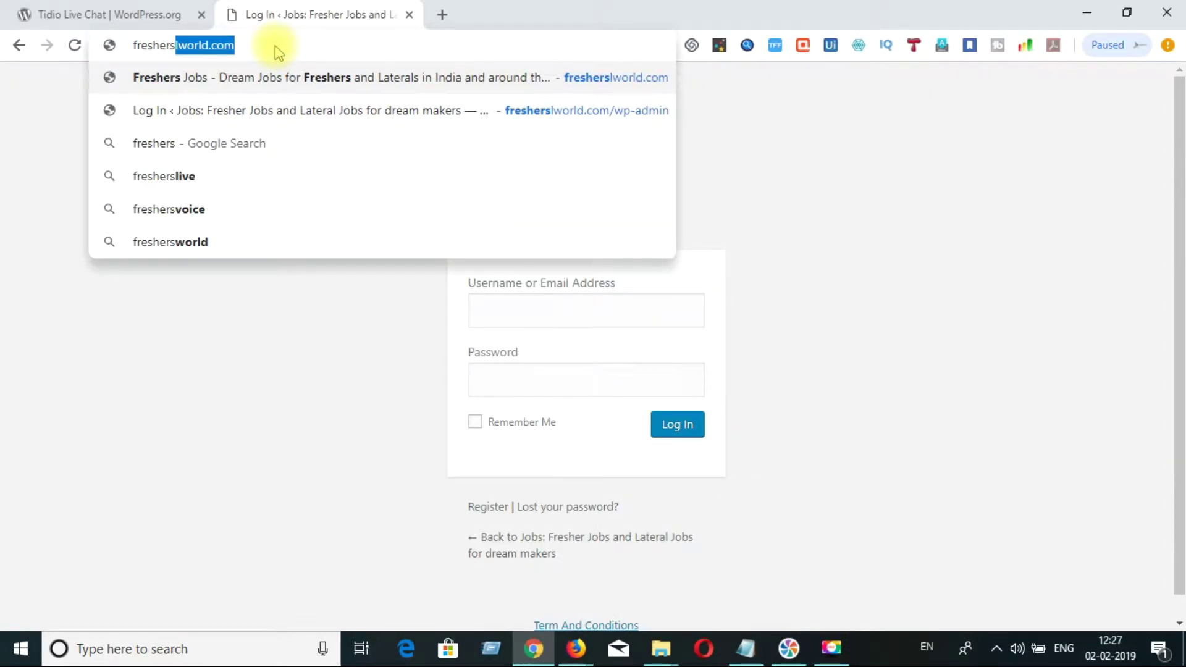
pyautogui.write('lwor')
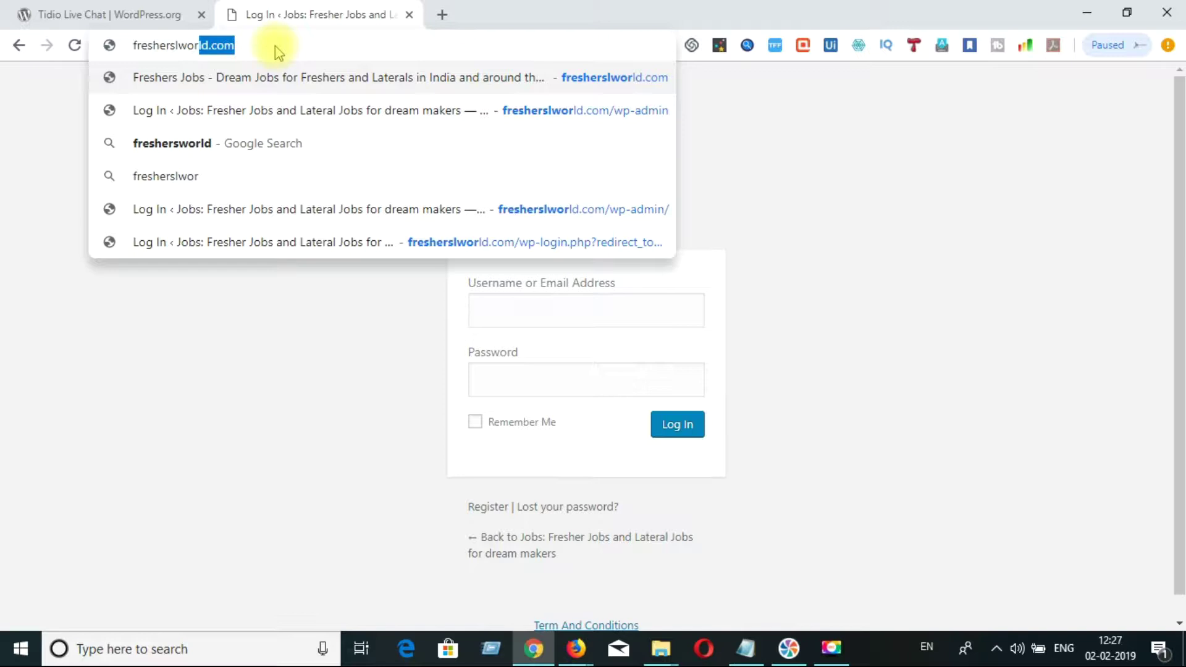
pyautogui.write('ld.com/')
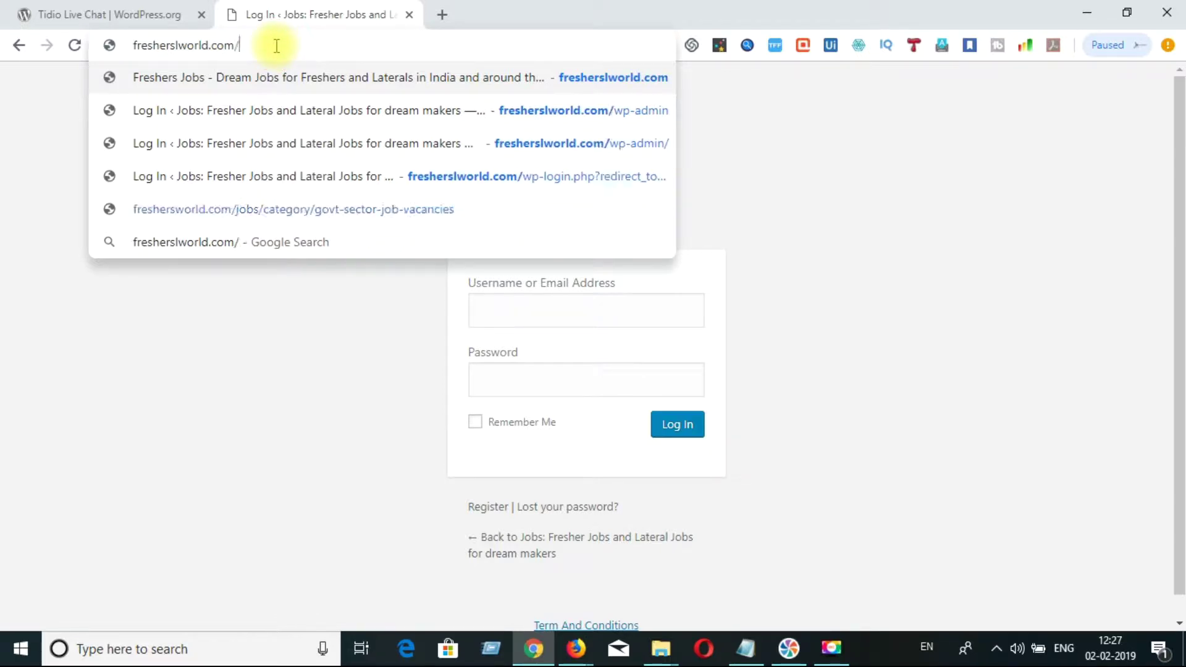
pyautogui.write('wp-admin')
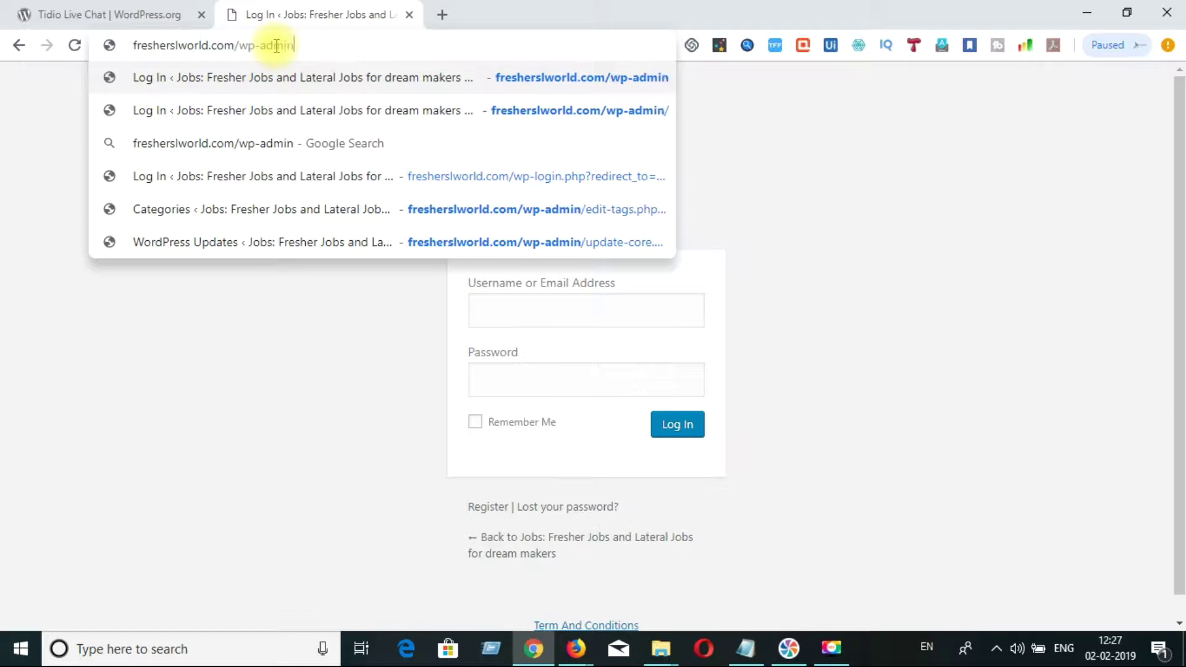
pyautogui.press('Return')
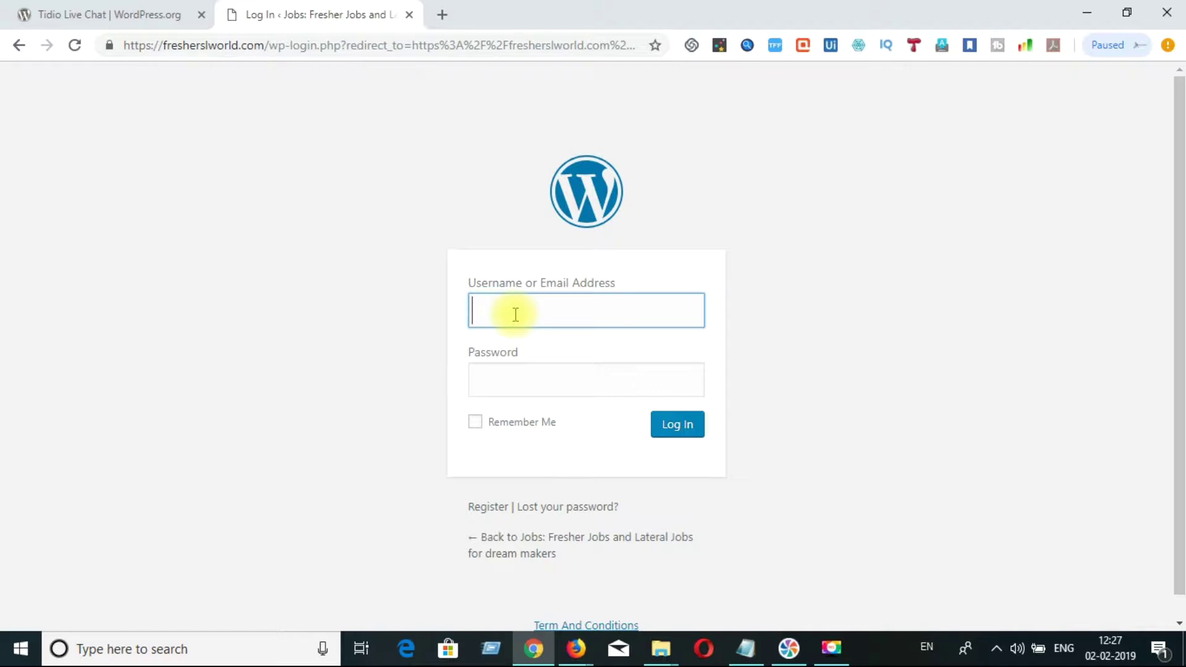
# - Sign in to WordPress admin with the saved admin credentials
pyautogui.press('F9')
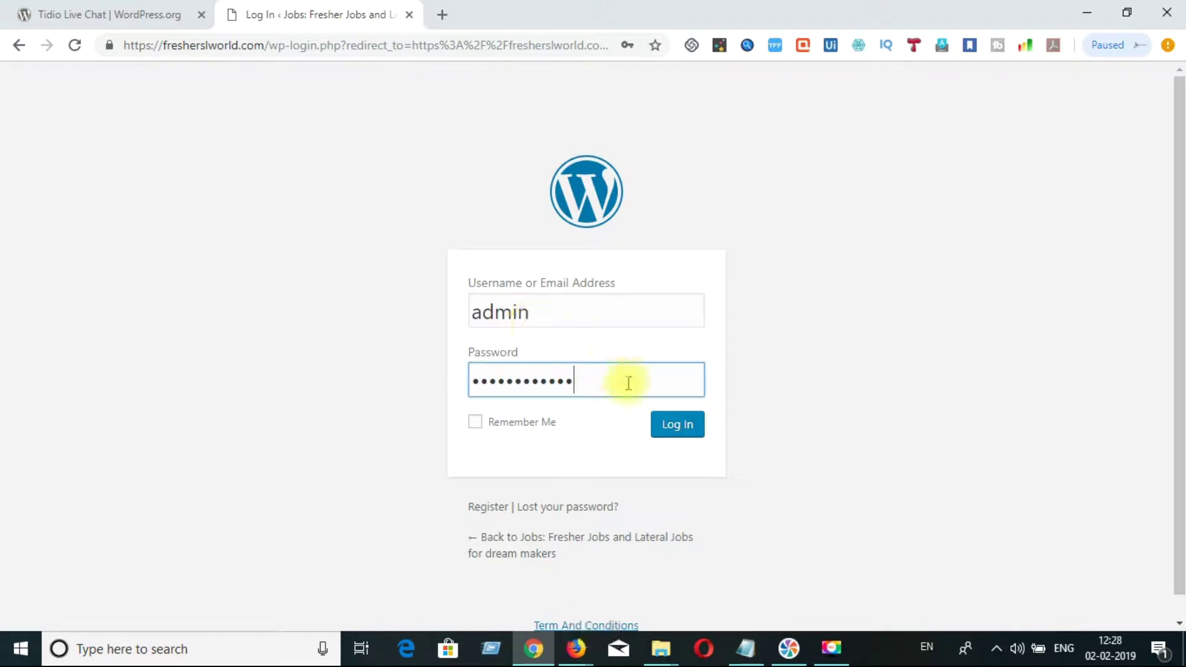
pyautogui.click(689, 437)
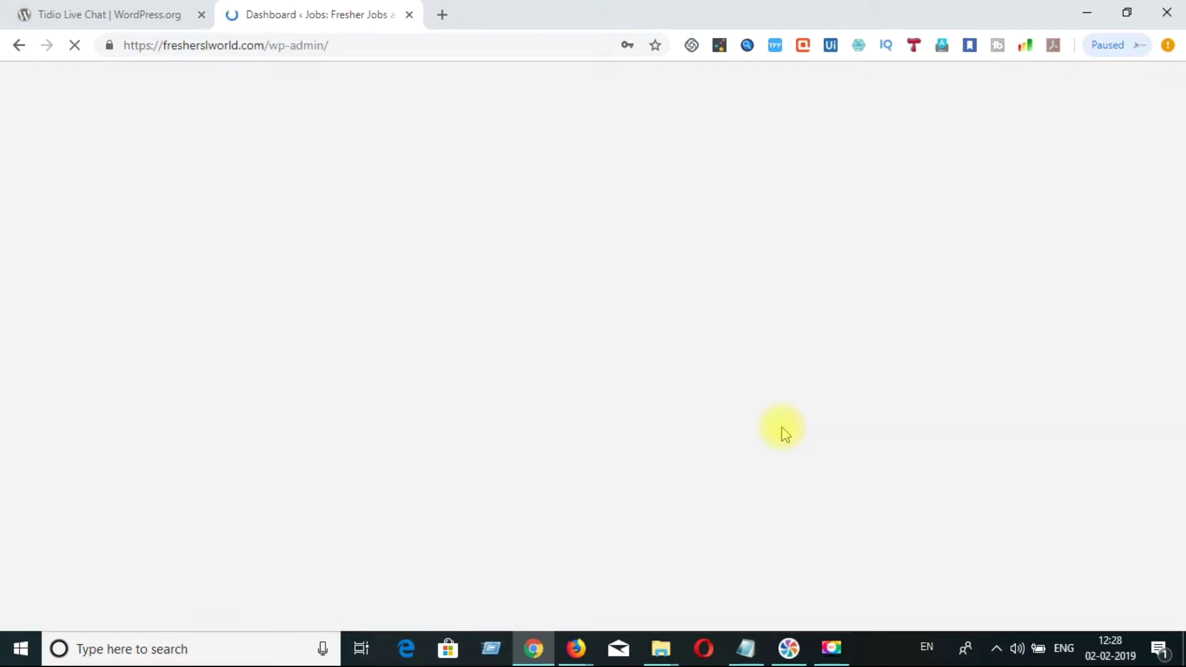
# - Review the Tidio notes in Notepad, then go to the Indeed Job Import page
pyautogui.click(746, 649)
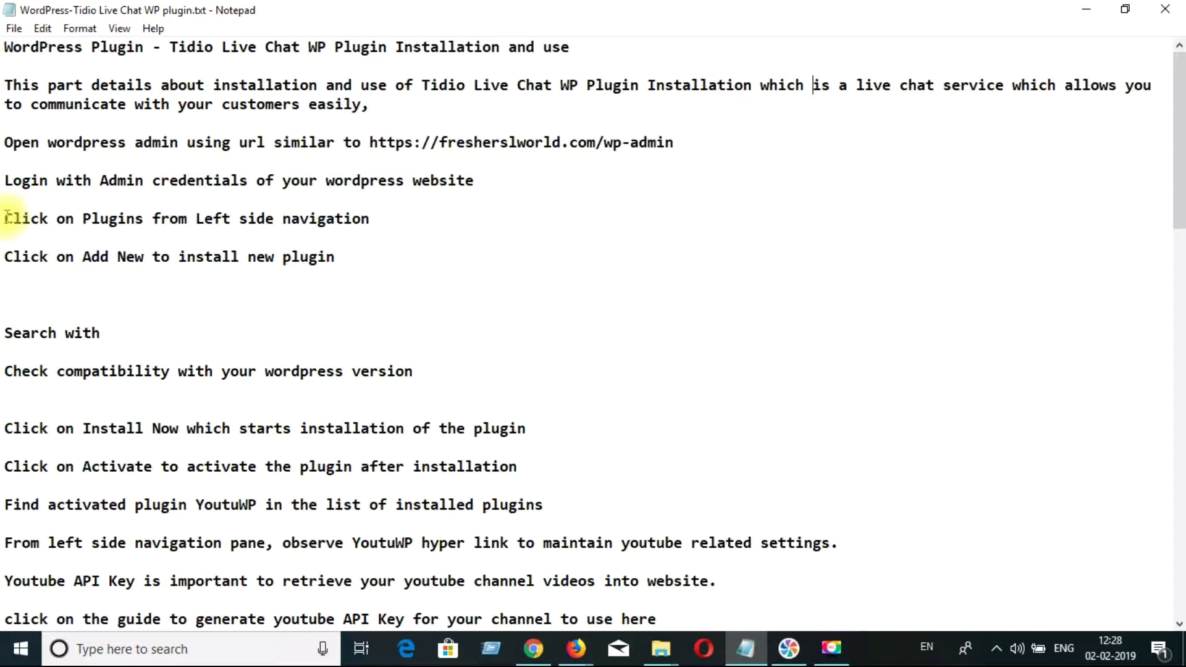
pyautogui.click(1083, 9)
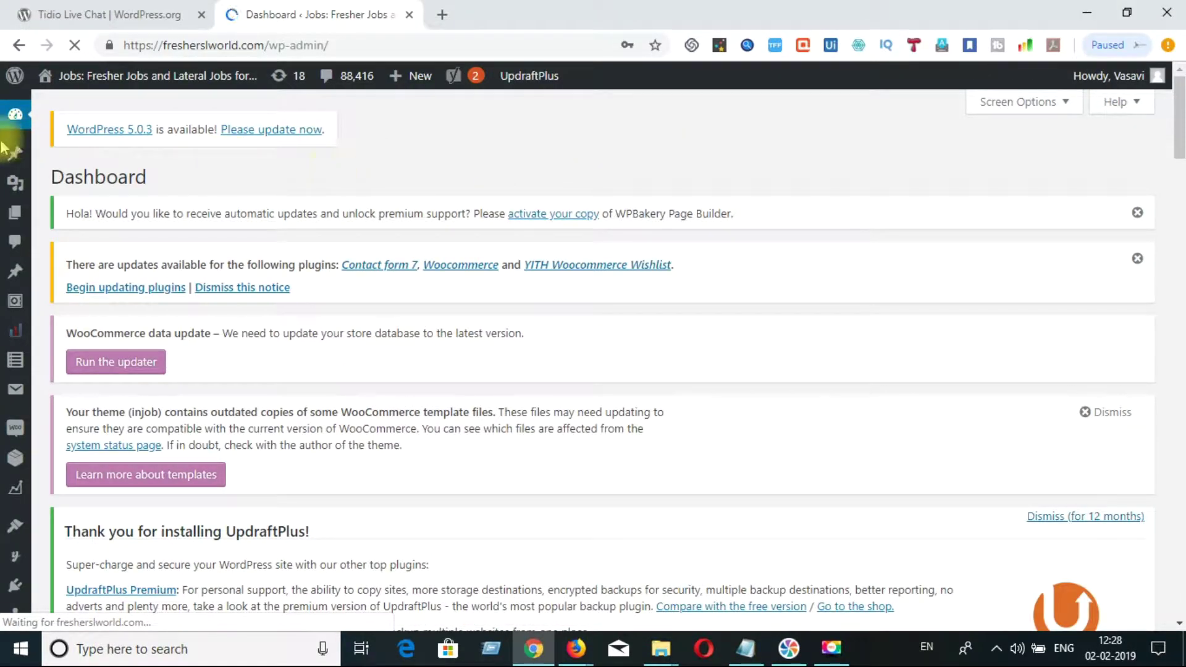
pyautogui.moveTo(14, 193)
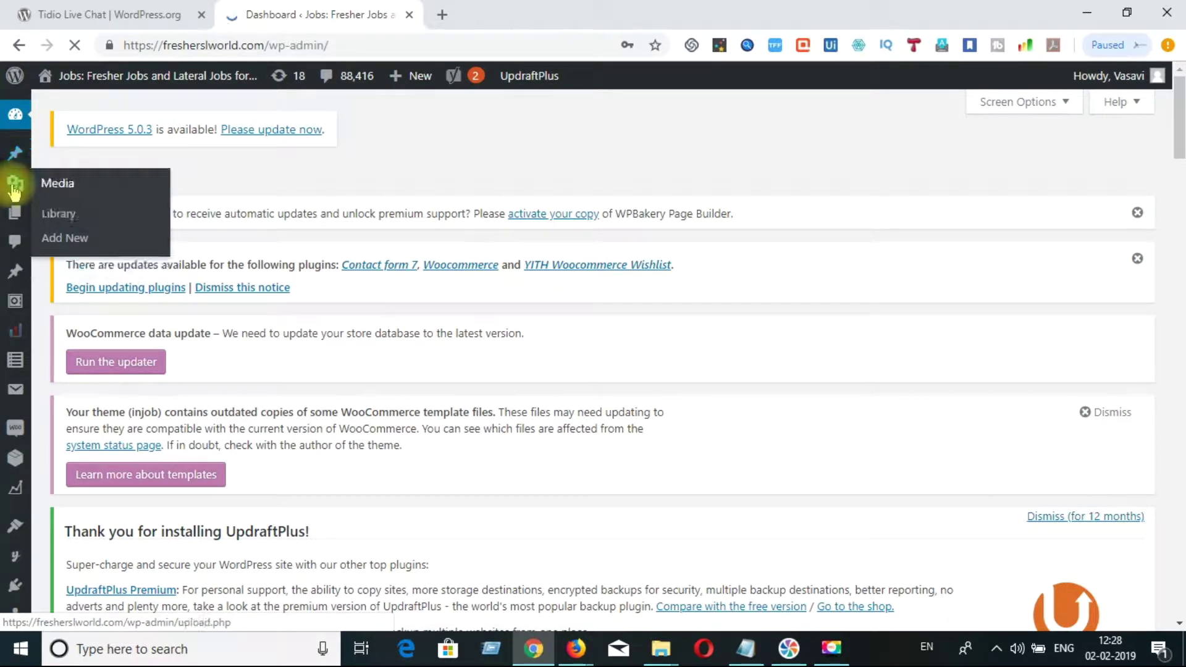
pyautogui.moveTo(18, 272)
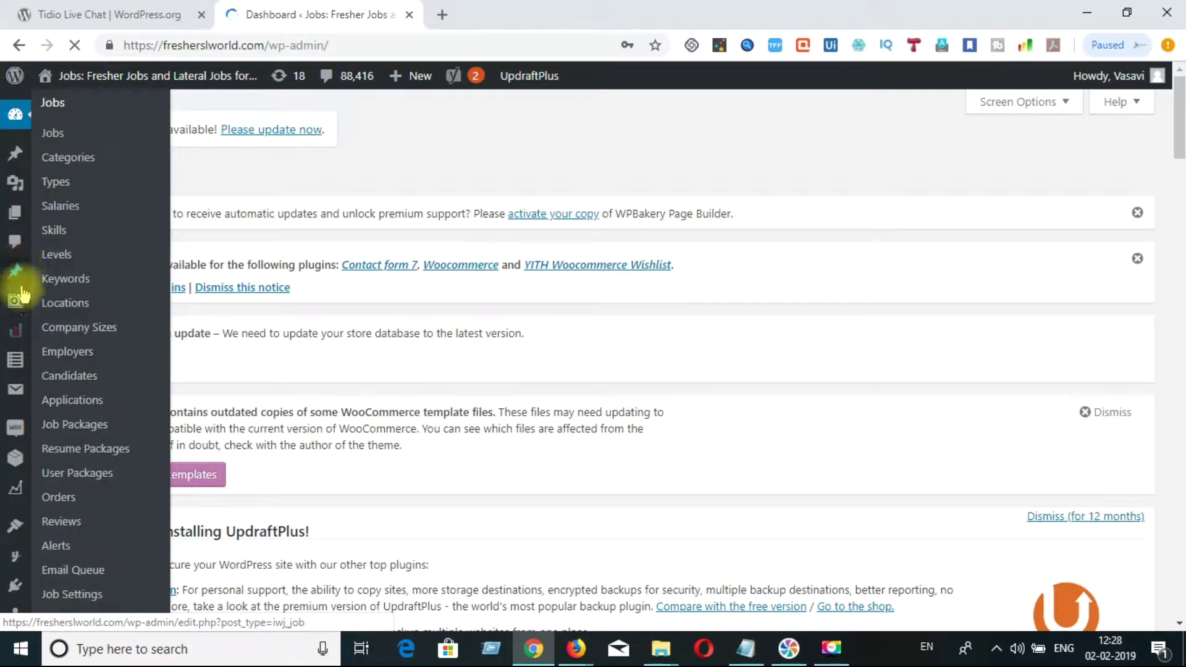
pyautogui.moveTo(18, 352)
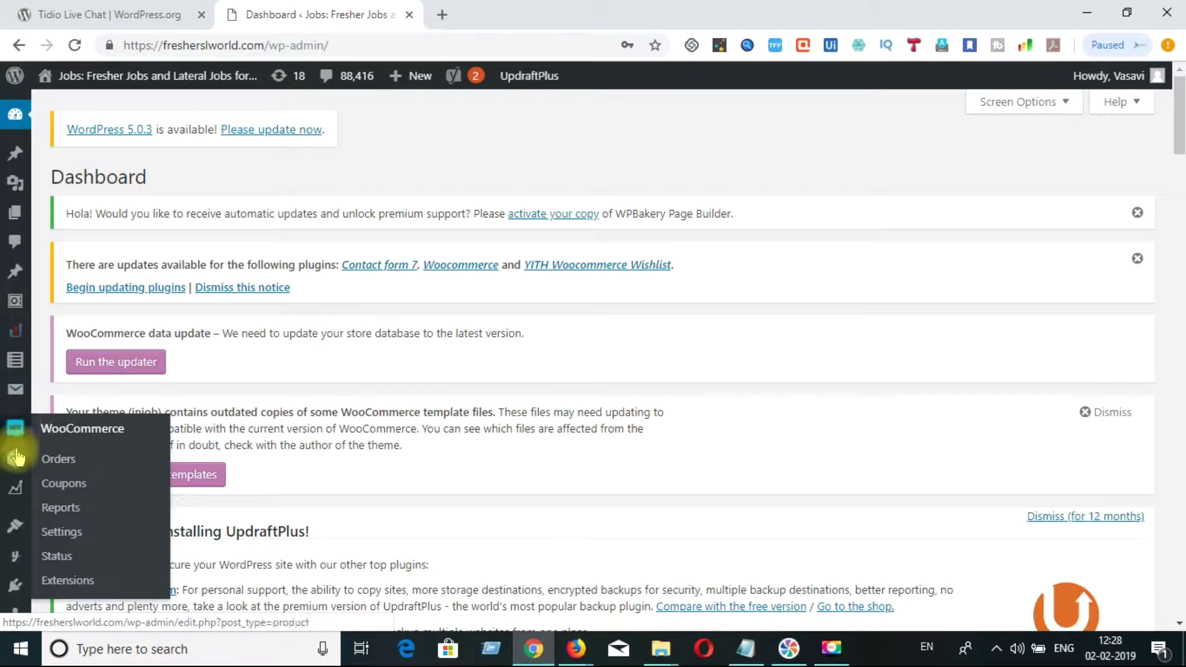
pyautogui.moveTo(17, 458)
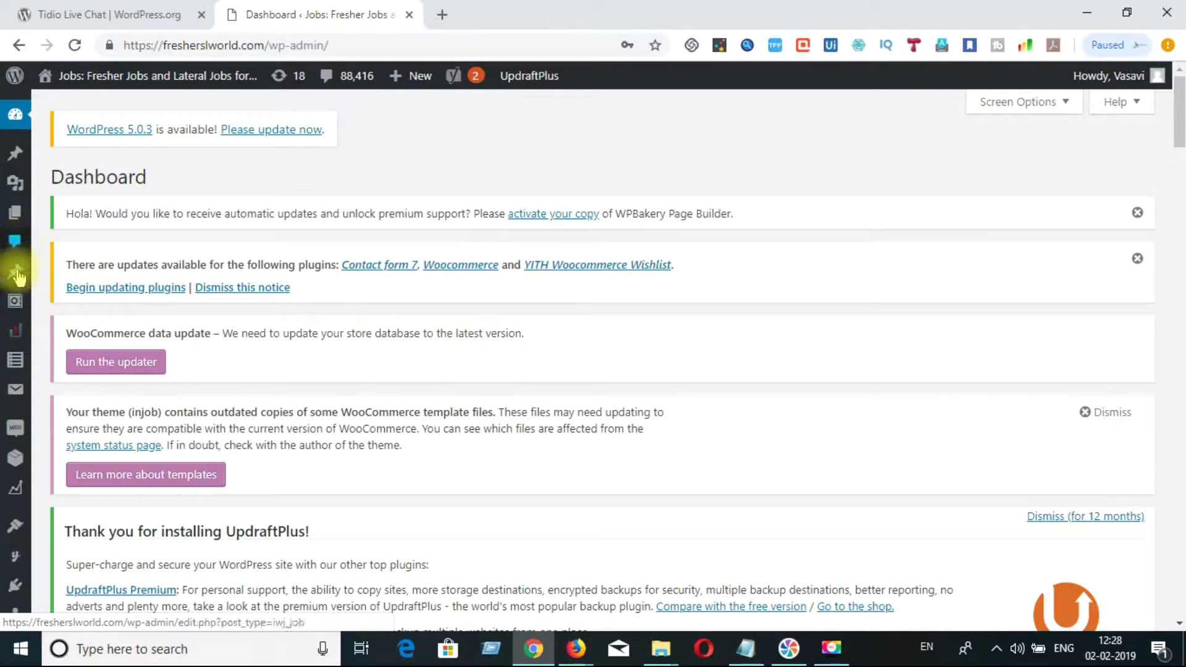
pyautogui.click(19, 301)
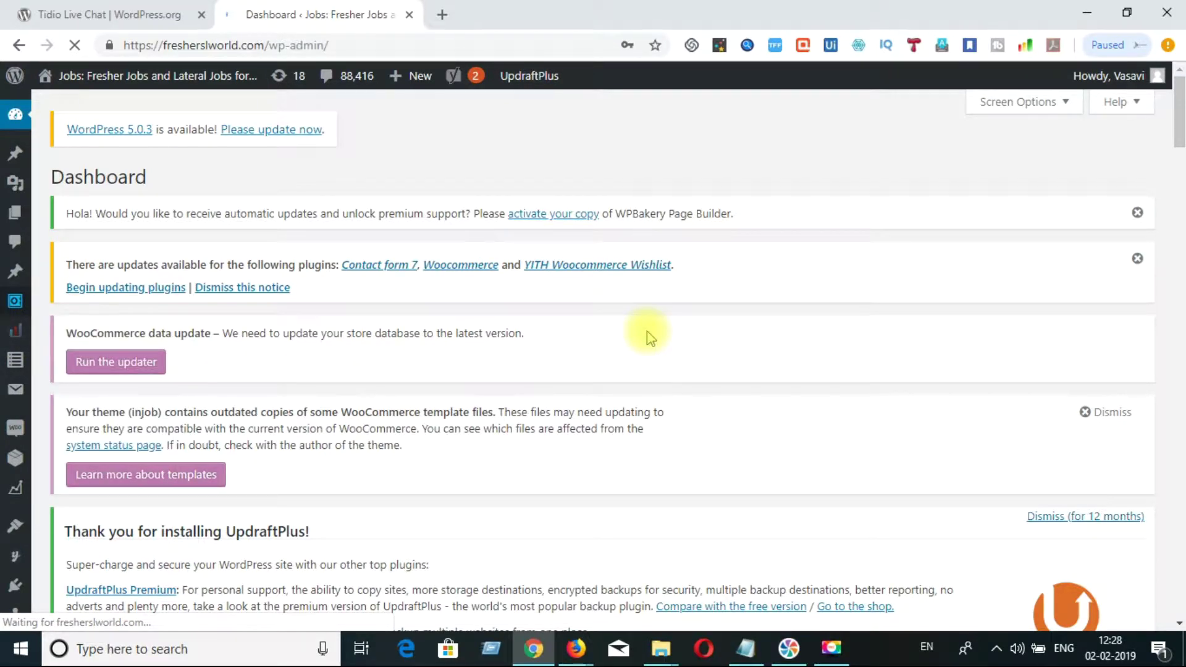
pyautogui.moveTo(16, 587)
pyautogui.press('F9')
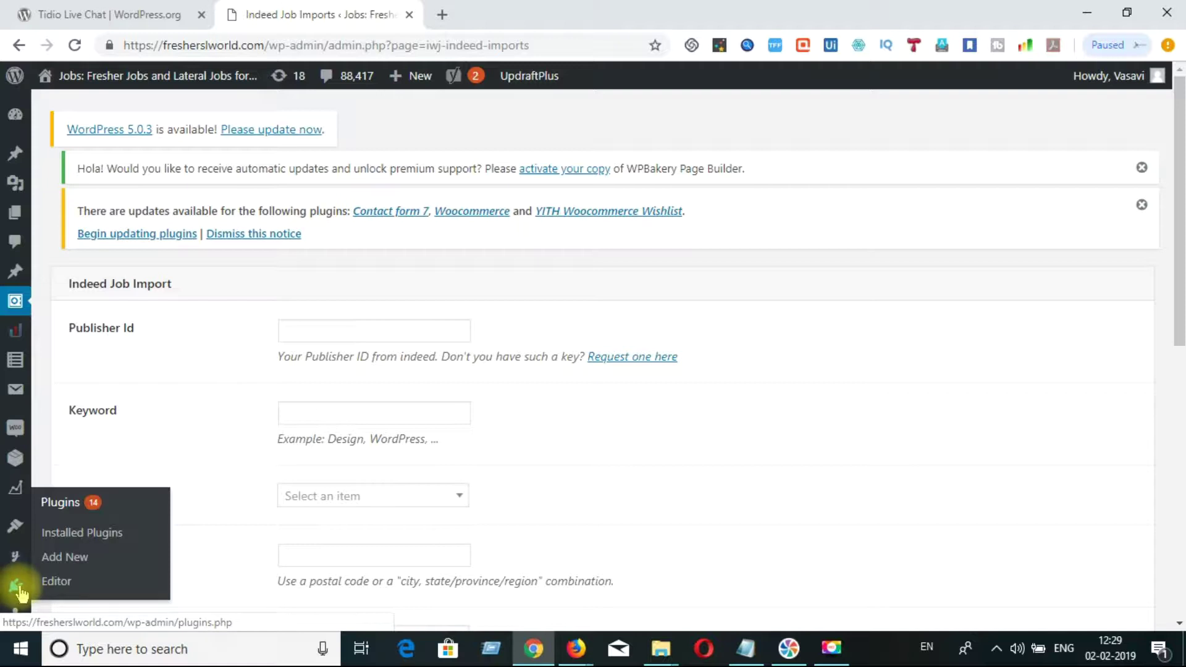
# - Go to Plugins > Add New, briefly checking the Tidio notes in Notepad
pyautogui.click(23, 593)
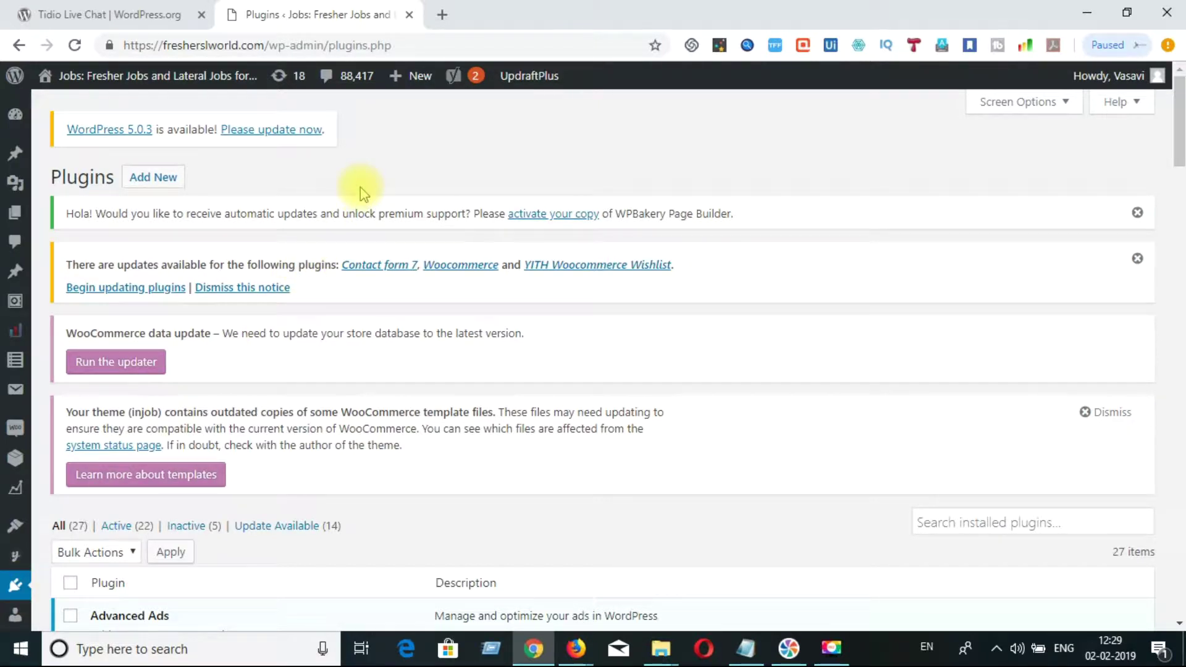
pyautogui.click(157, 184)
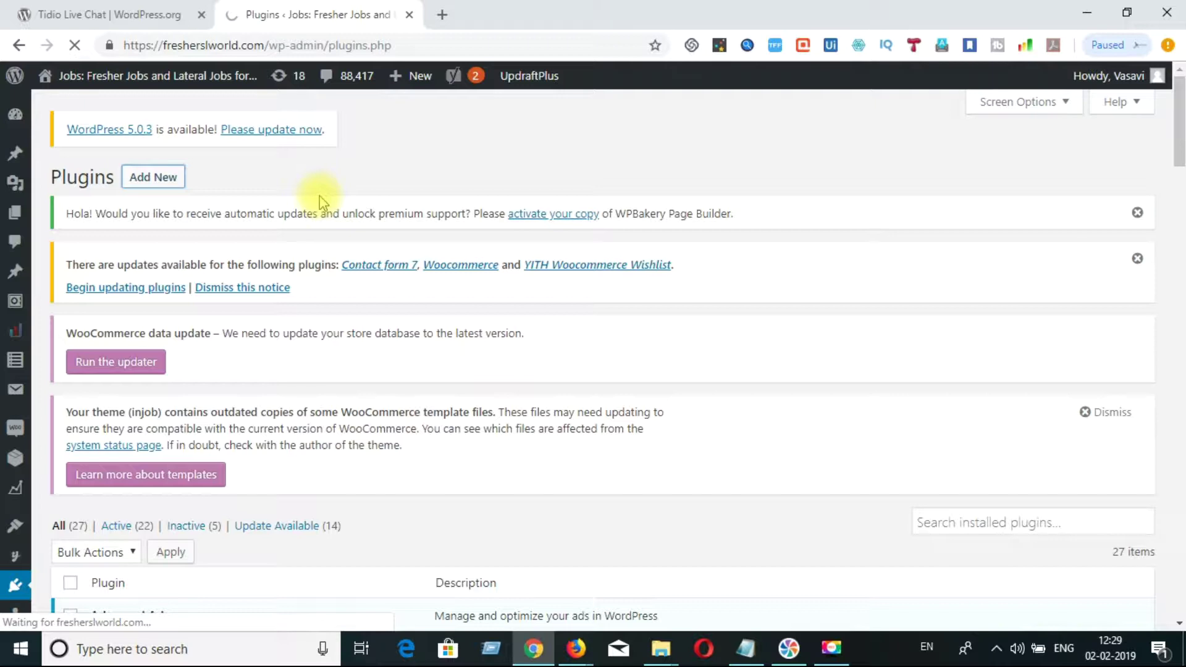
pyautogui.click(742, 656)
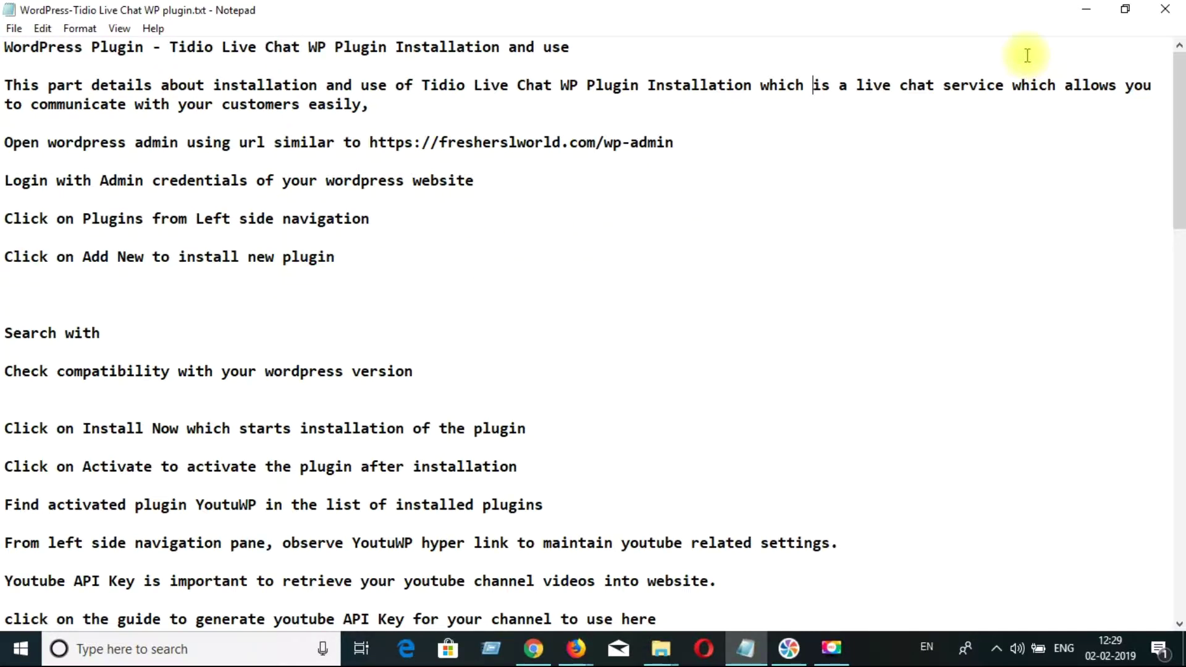
pyautogui.click(1085, 12)
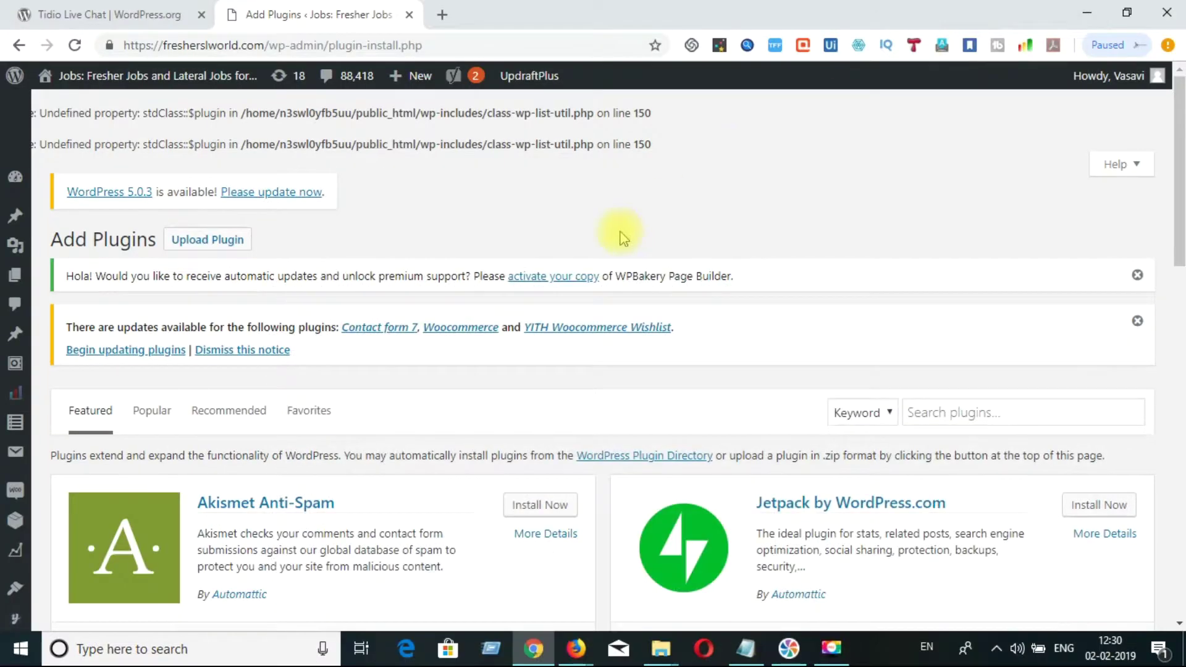
# - Search the plugin directory for 'tidio' and scroll to the Tidio Live Chat result
pyautogui.click(968, 415)
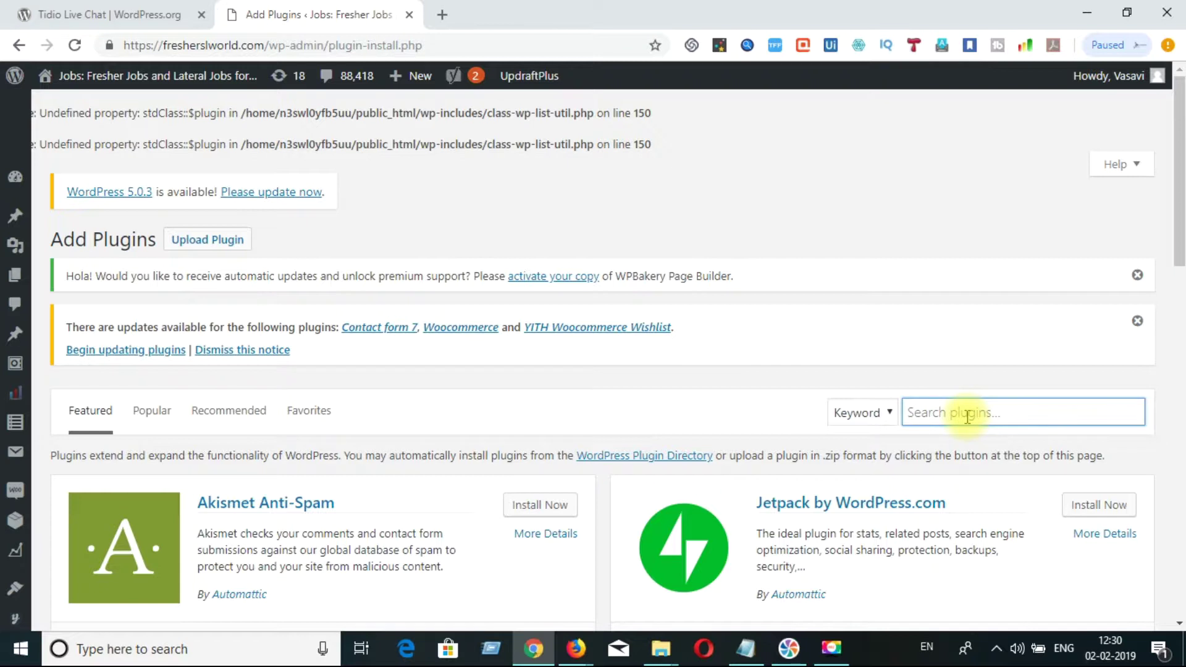
pyautogui.write('tidio')
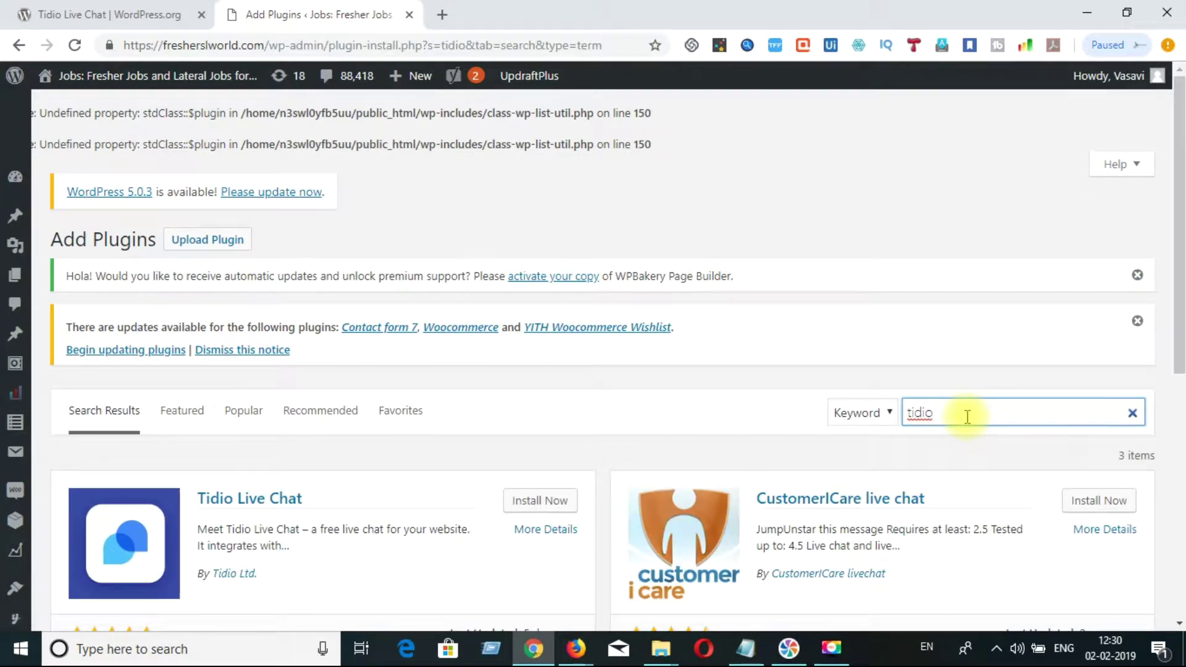
pyautogui.moveTo(1178, 339); pyautogui.dragTo(1180, 460)
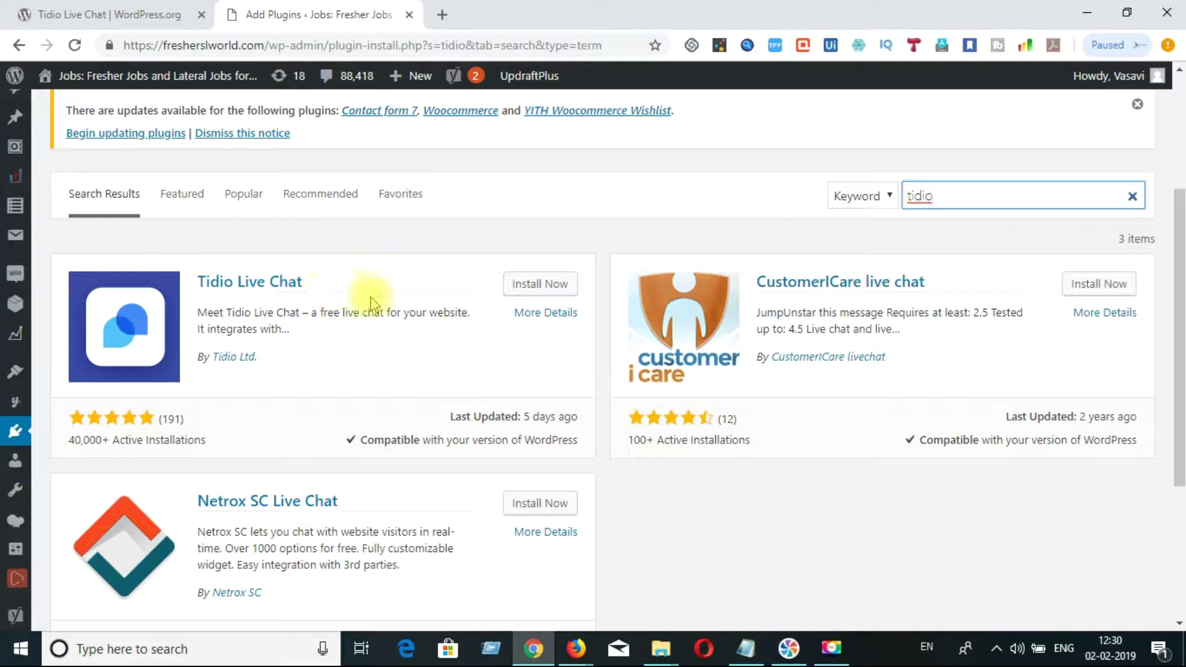
pyautogui.click(534, 321)
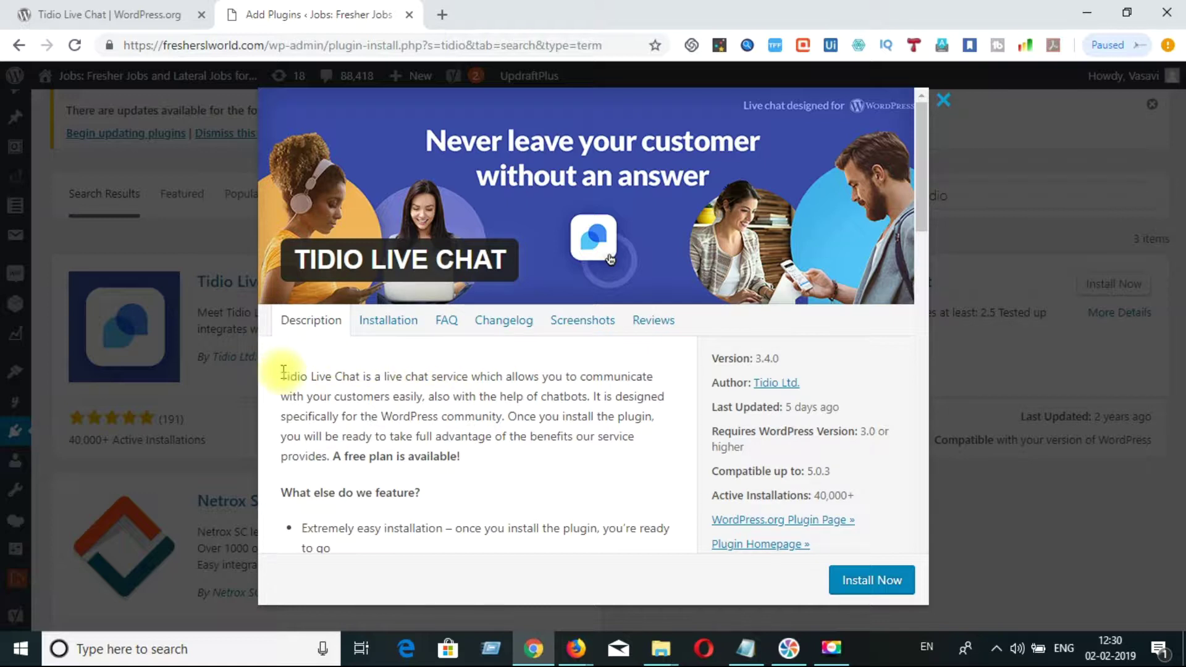
pyautogui.moveTo(283, 371); pyautogui.dragTo(562, 391)
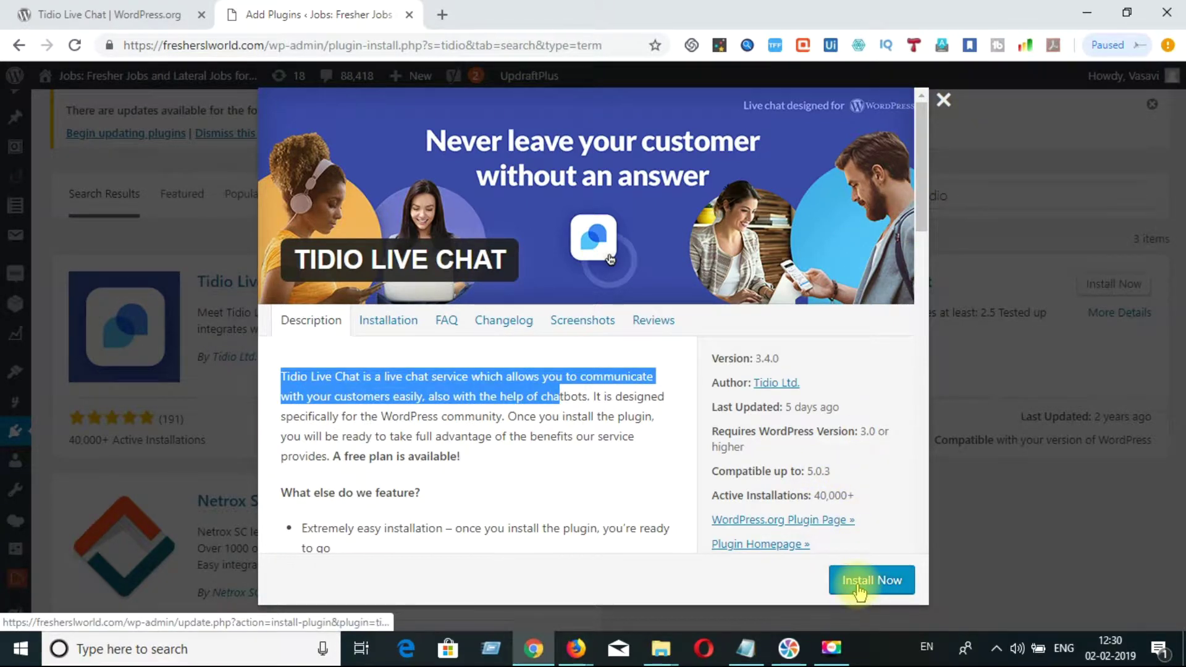
pyautogui.click(943, 100)
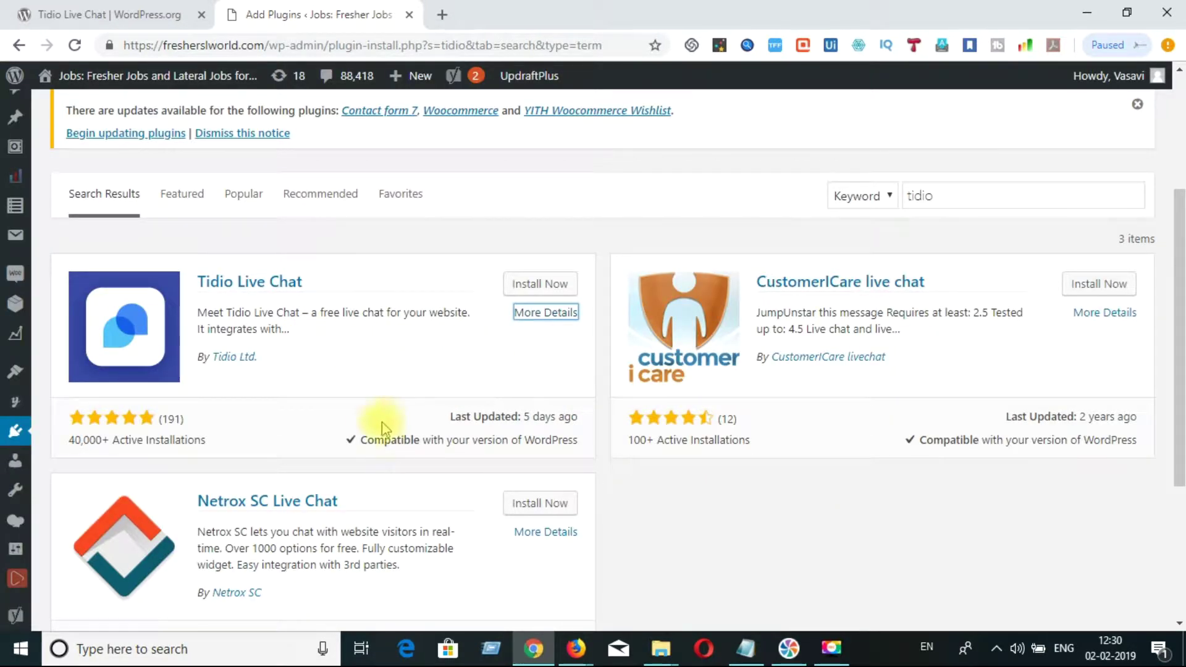
# - Install Tidio Live Chat from the search results and activate it
pyautogui.moveTo(362, 446); pyautogui.dragTo(581, 450)
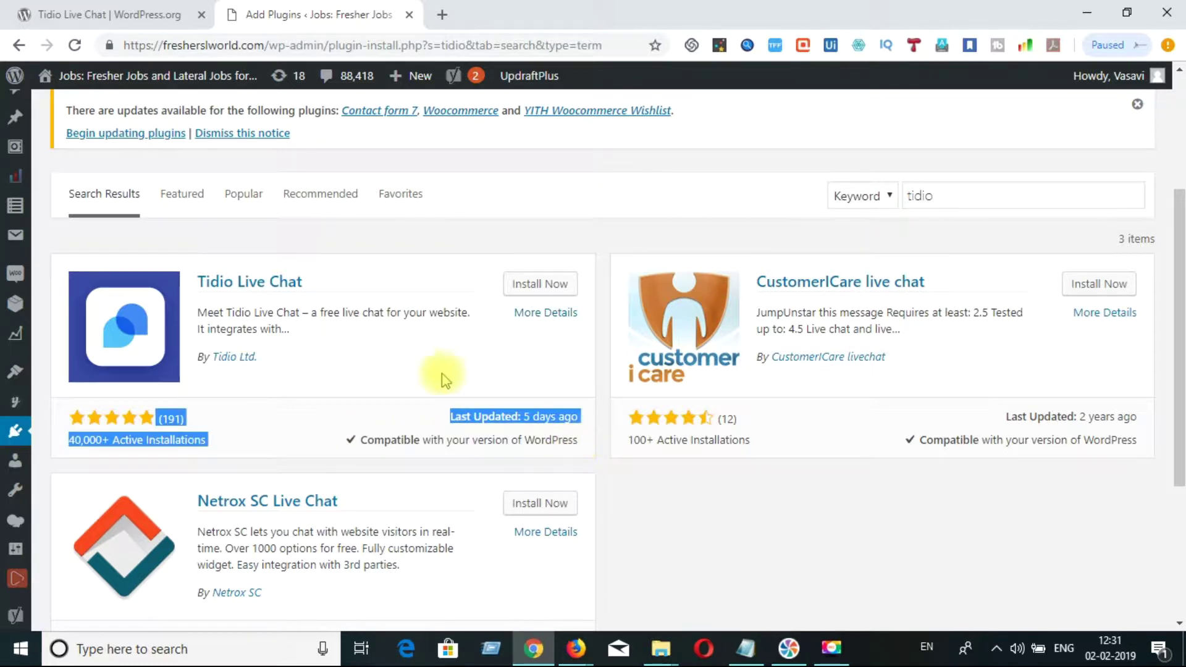
pyautogui.click(413, 364)
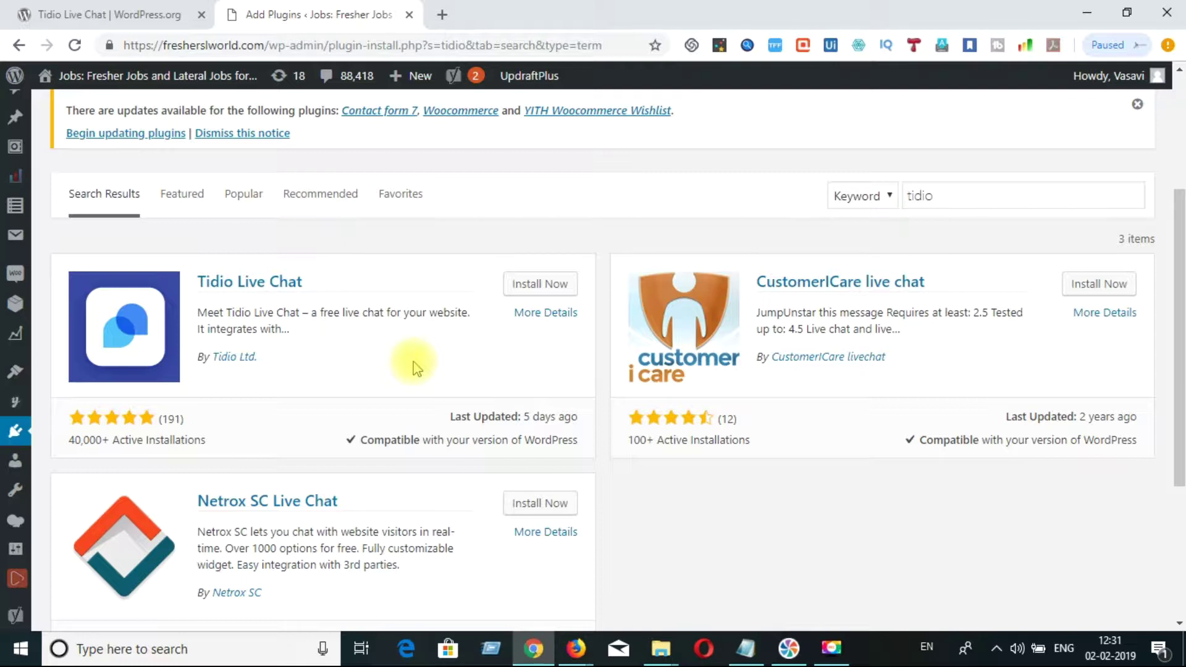
pyautogui.click(550, 293)
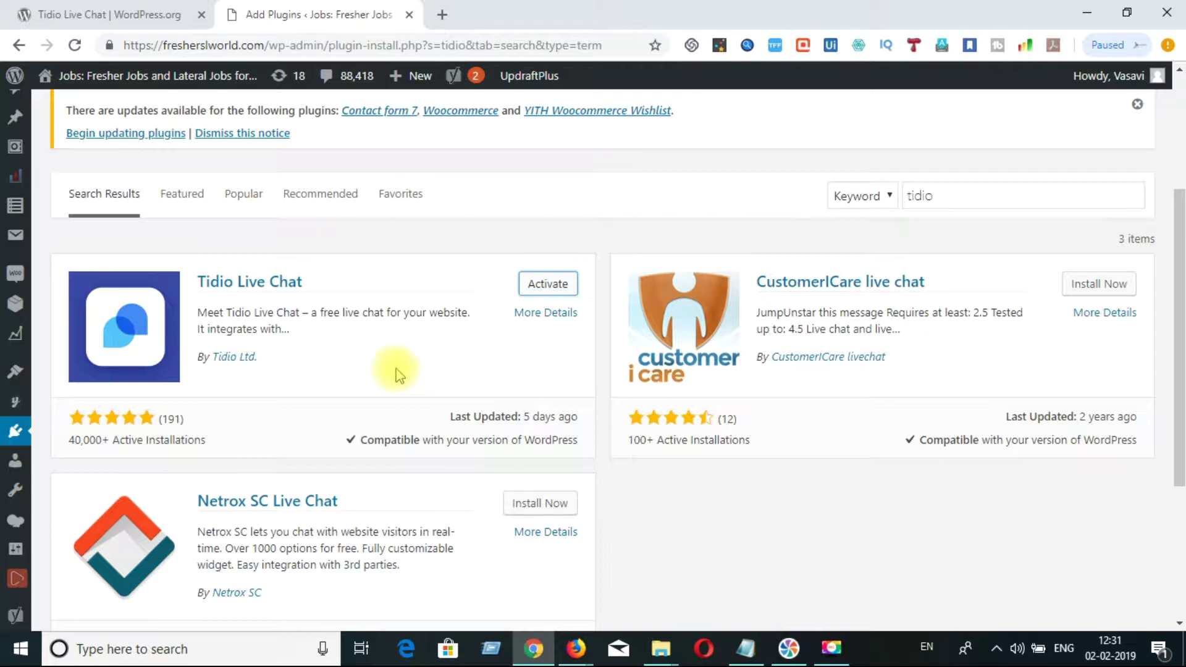
pyautogui.click(548, 287)
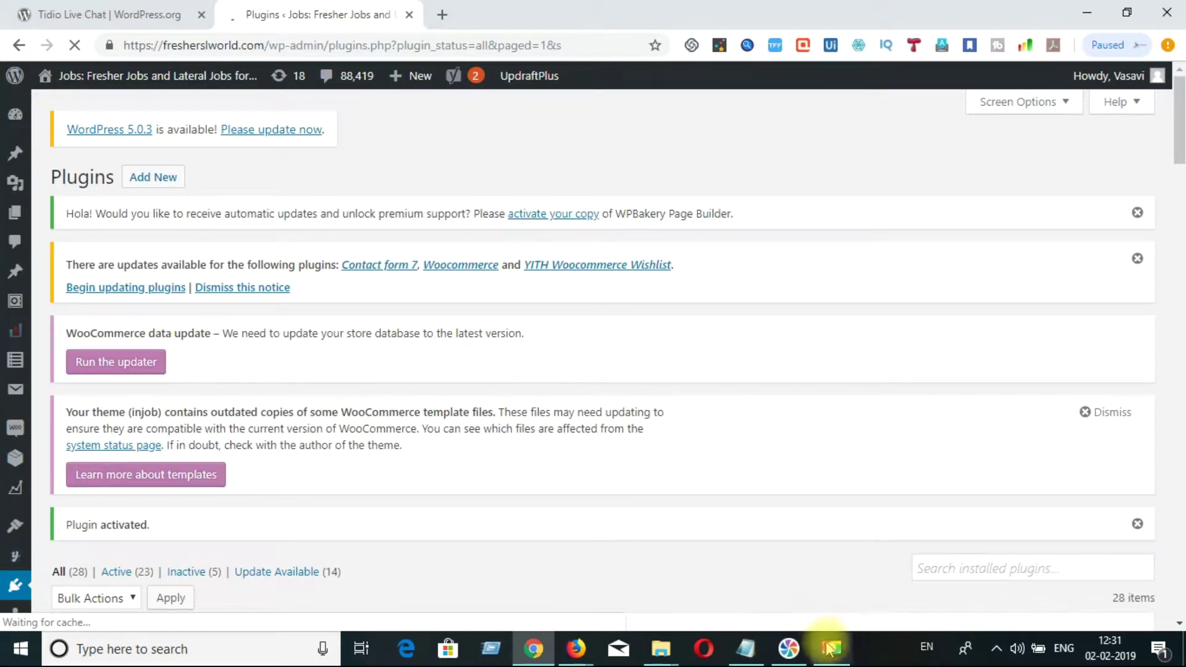
pyautogui.click(828, 644)
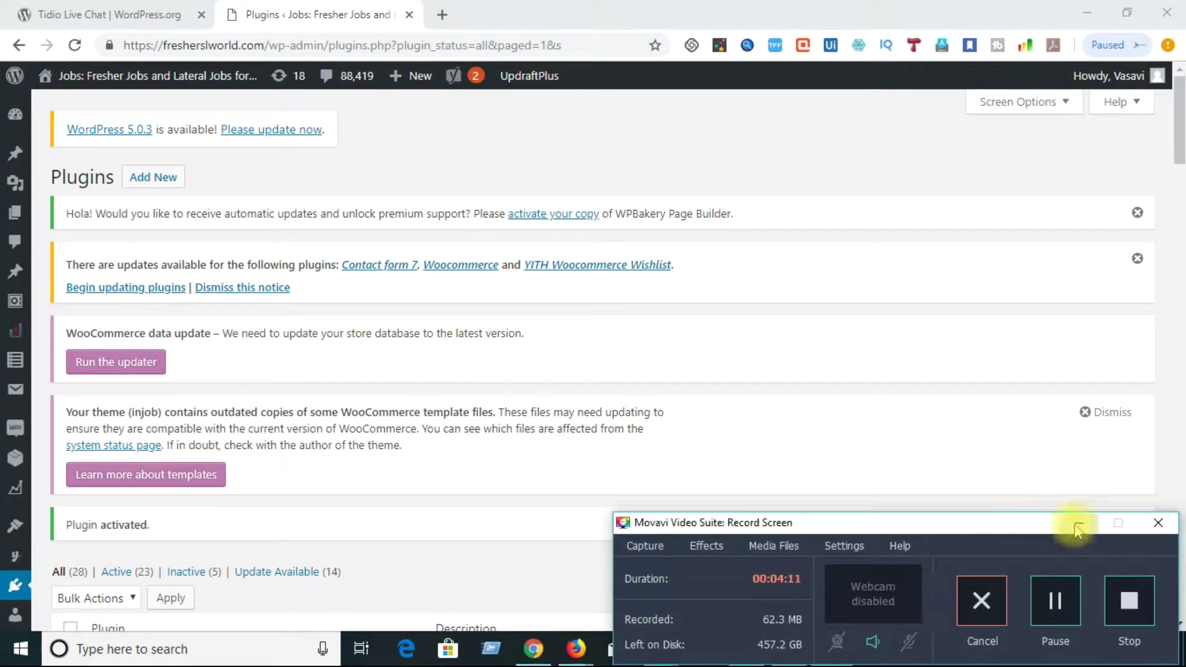
pyautogui.click(1078, 523)
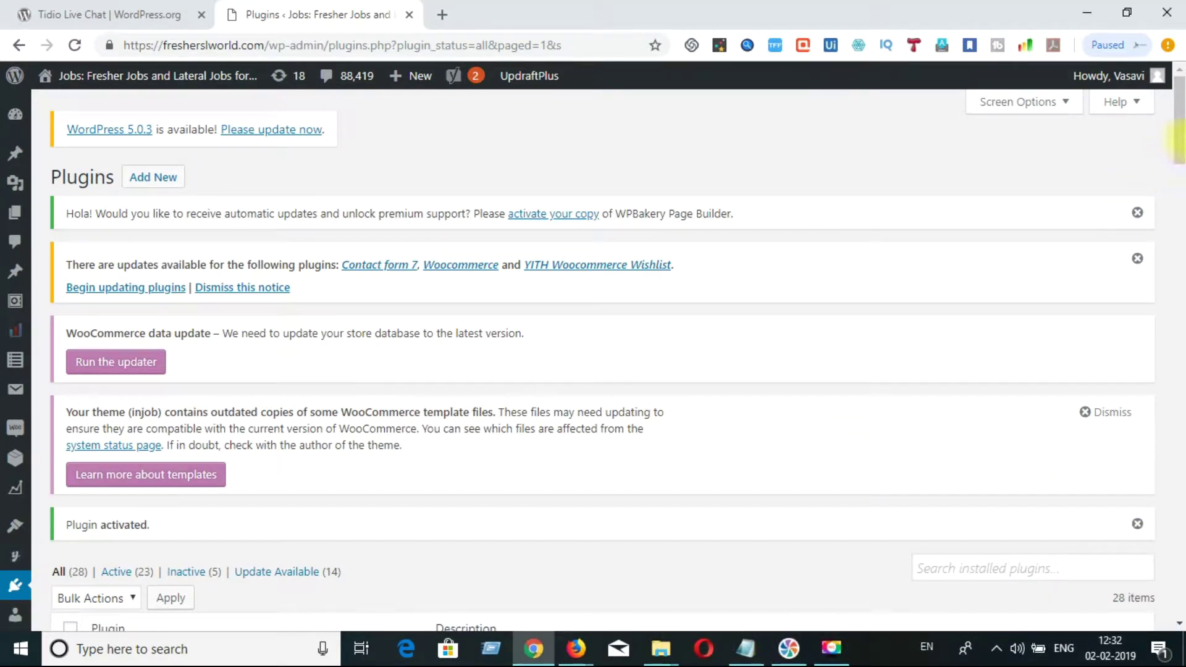
pyautogui.scroll(-1, 1181, 149)
pyautogui.scroll(-5, 1181, 148)
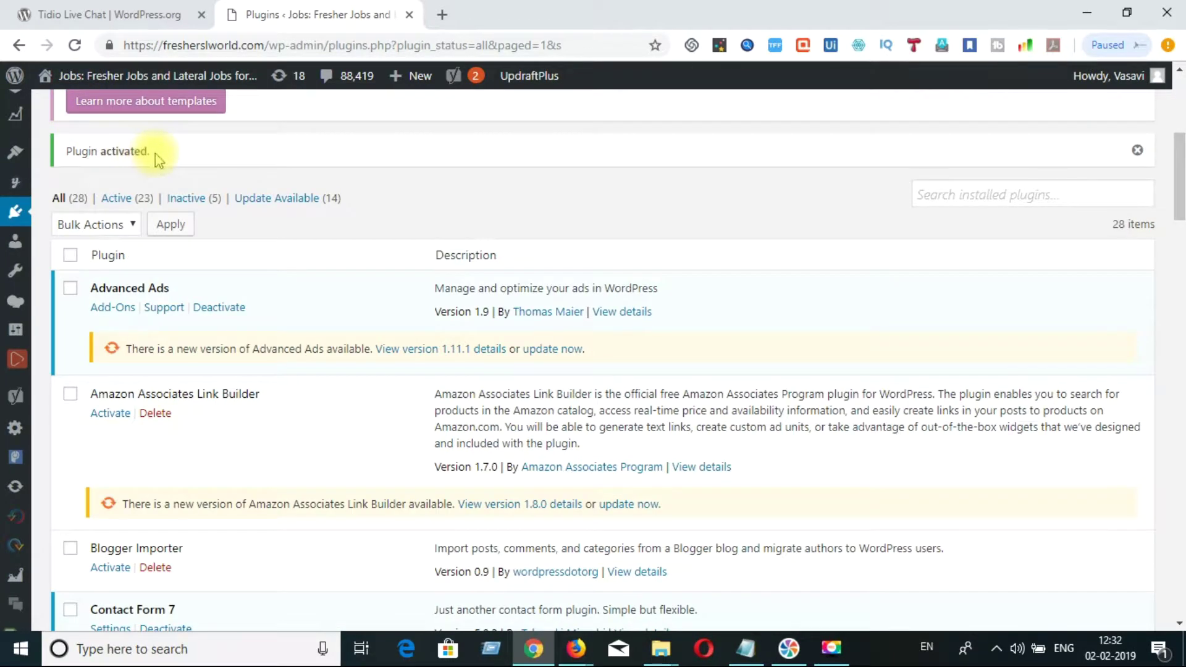
pyautogui.moveTo(156, 153); pyautogui.dragTo(68, 159)
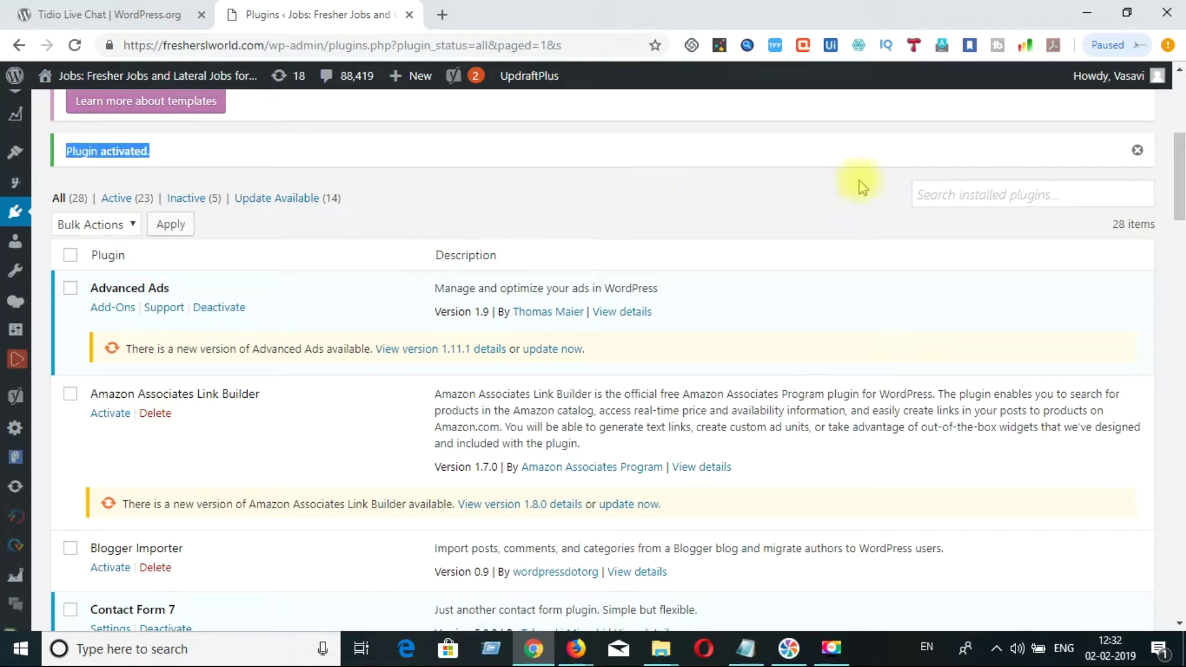
pyautogui.moveTo(1181, 207); pyautogui.dragTo(1177, 401)
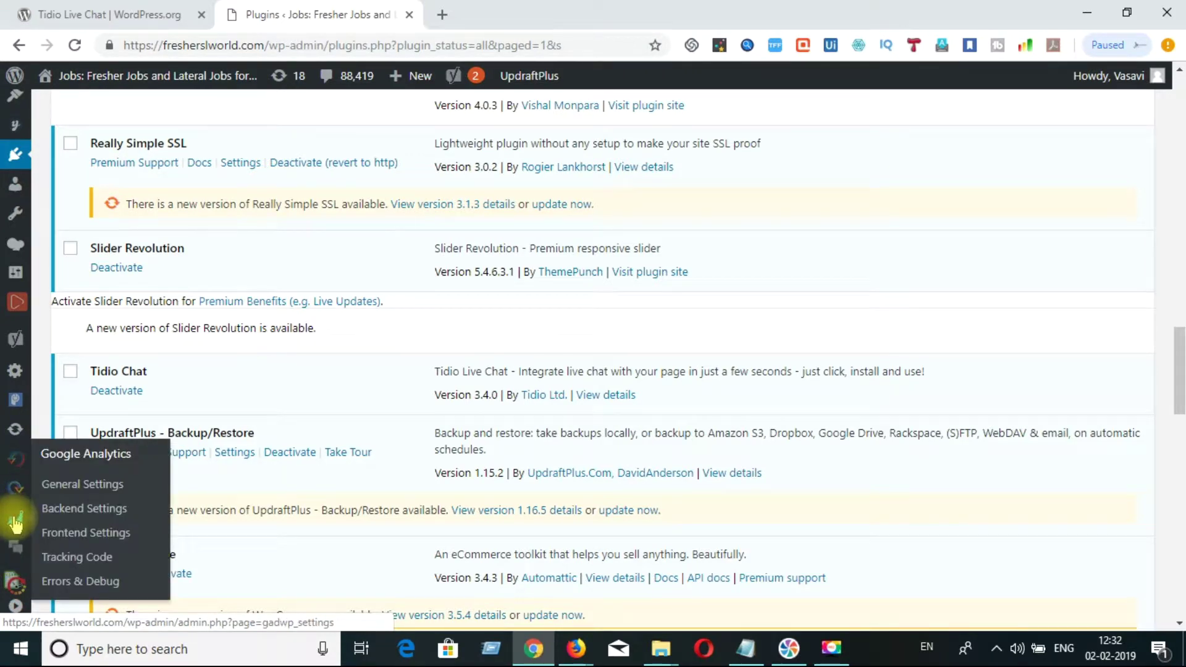
# - Open the Tidio Chat page from the WordPress admin sidebar
pyautogui.click(16, 550)
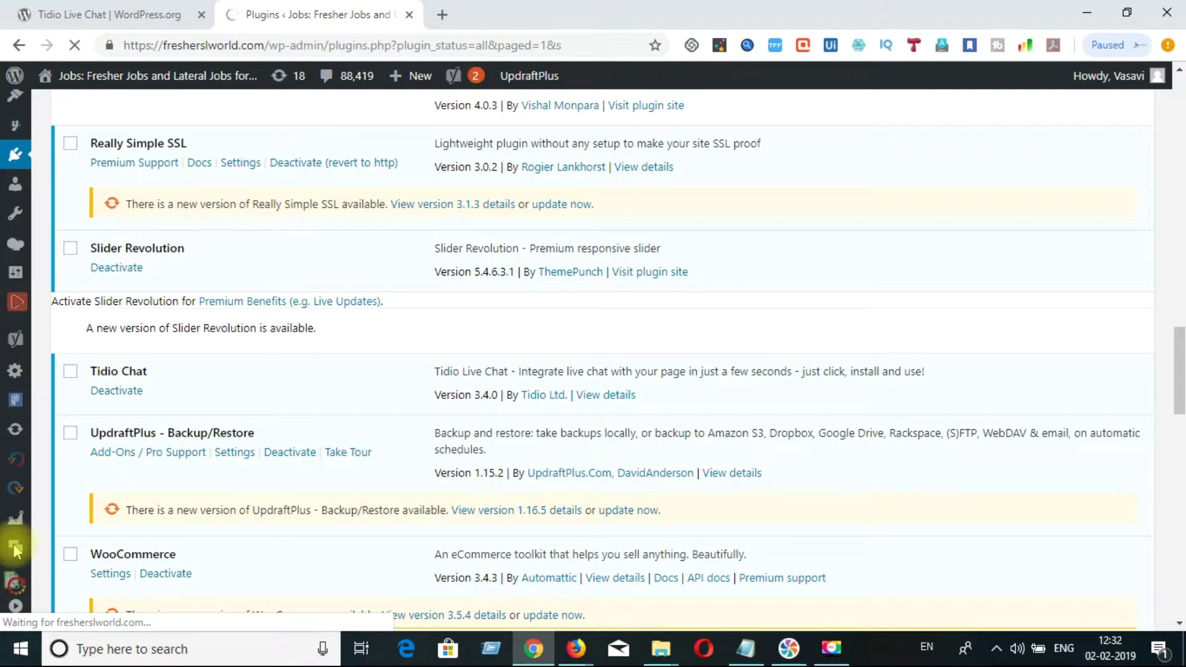
pyautogui.press('F9')
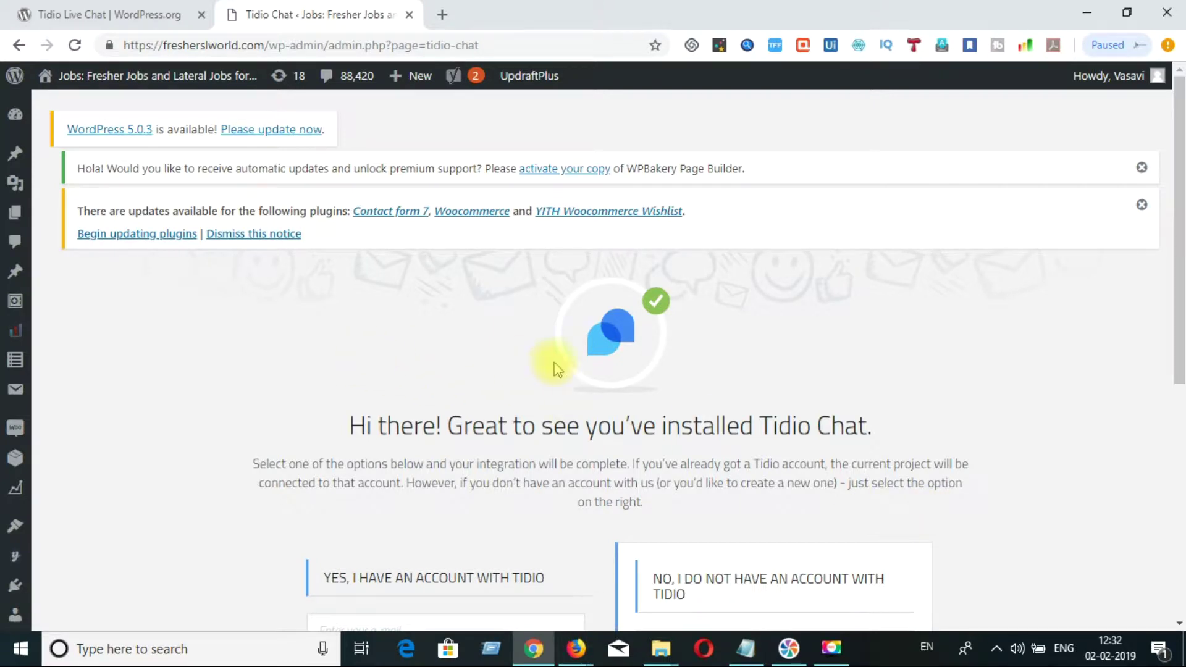
pyautogui.moveTo(1177, 206); pyautogui.dragTo(1181, 281)
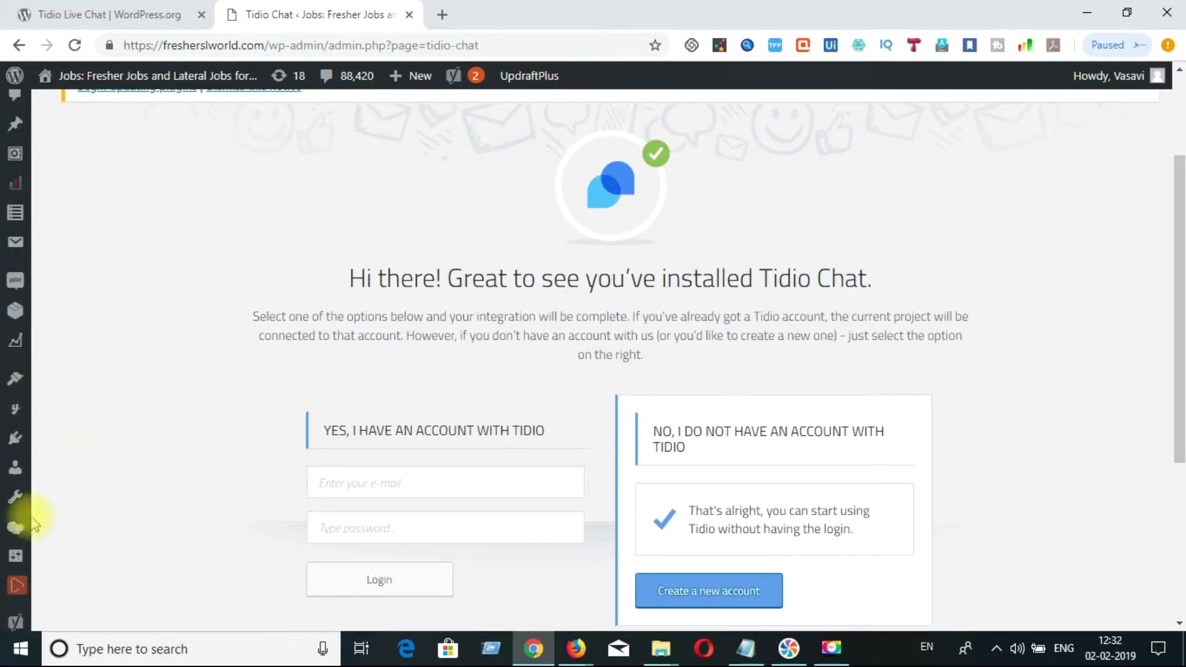
pyautogui.moveTo(22, 531)
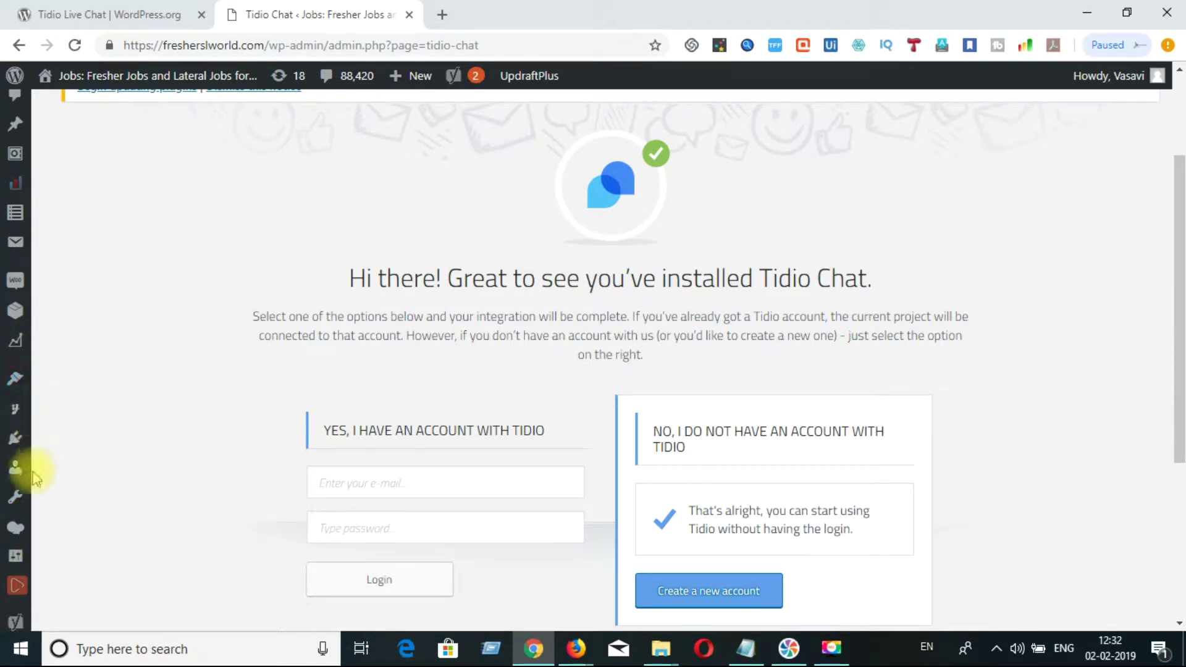
pyautogui.moveTo(19, 621)
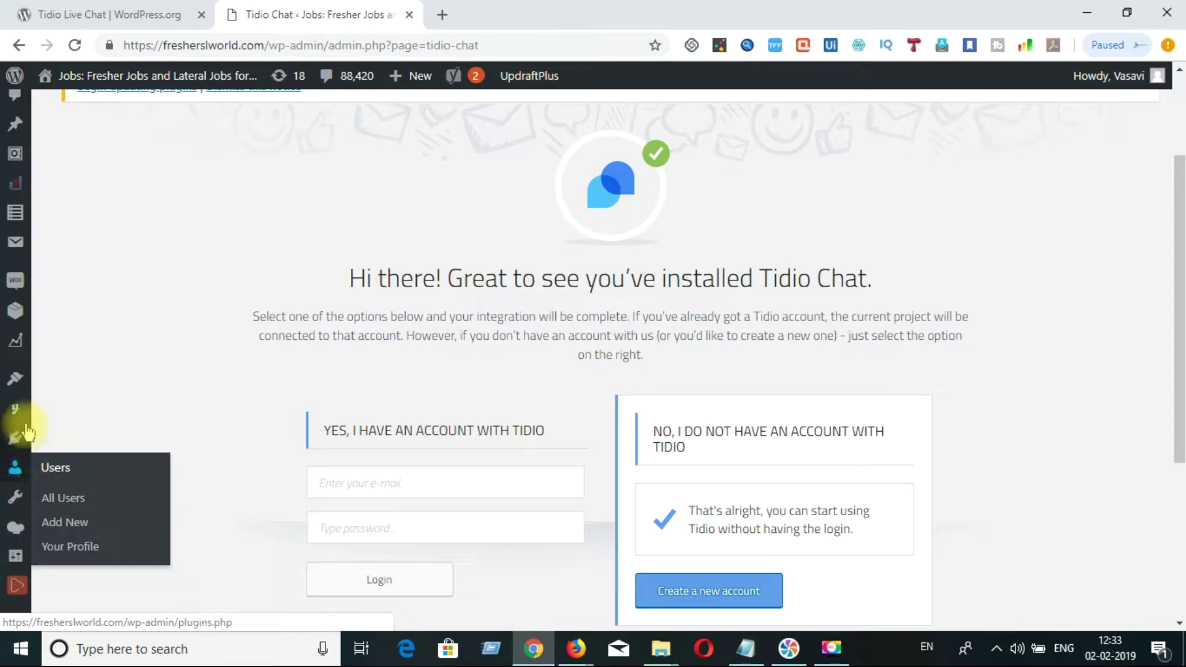
pyautogui.moveTo(1184, 359); pyautogui.dragTo(1180, 522)
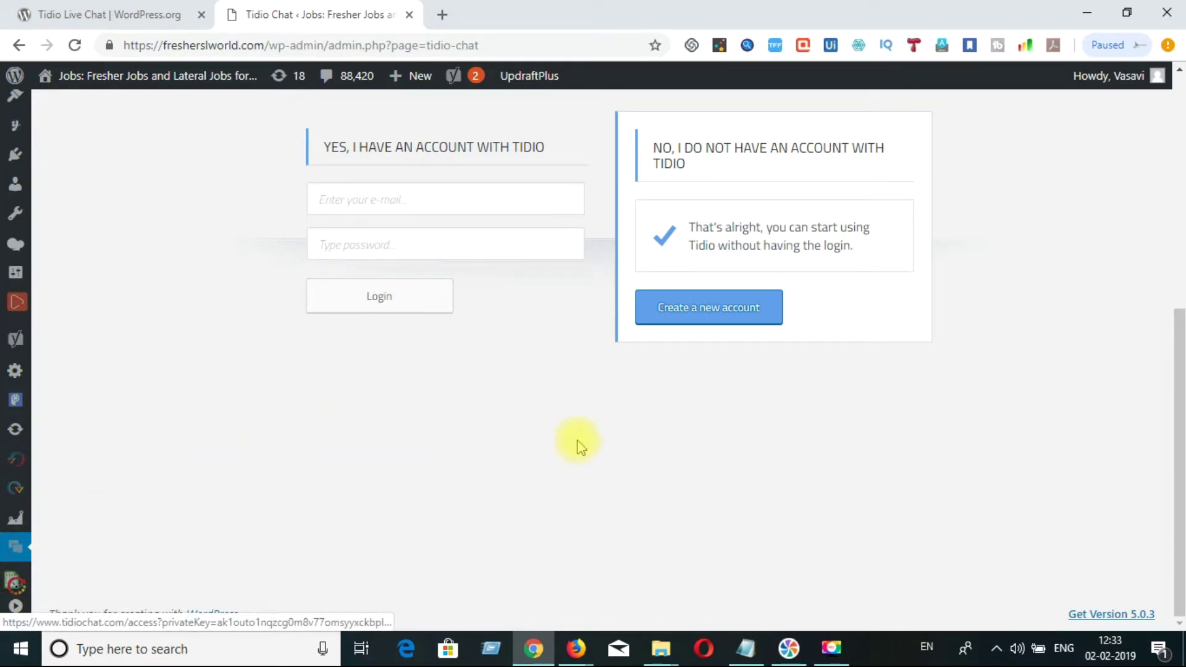
pyautogui.moveTo(1180, 402); pyautogui.dragTo(1184, 302)
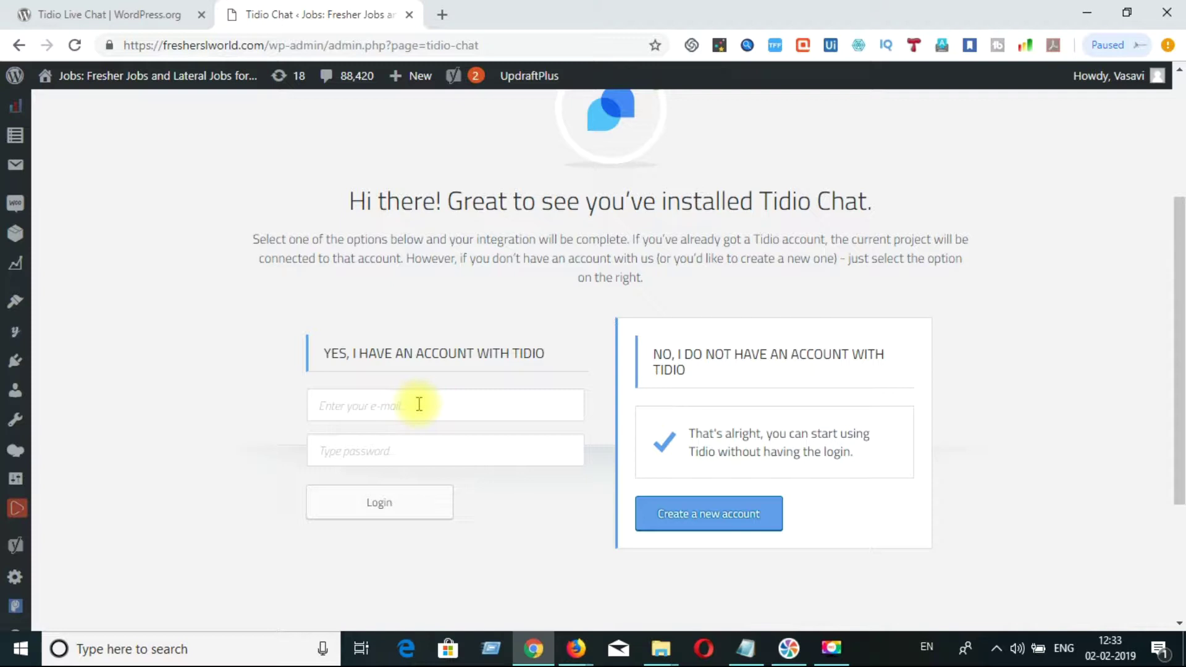
# - Create a new Tidio account and open the Tidio panel in a new tab
pyautogui.click(688, 522)
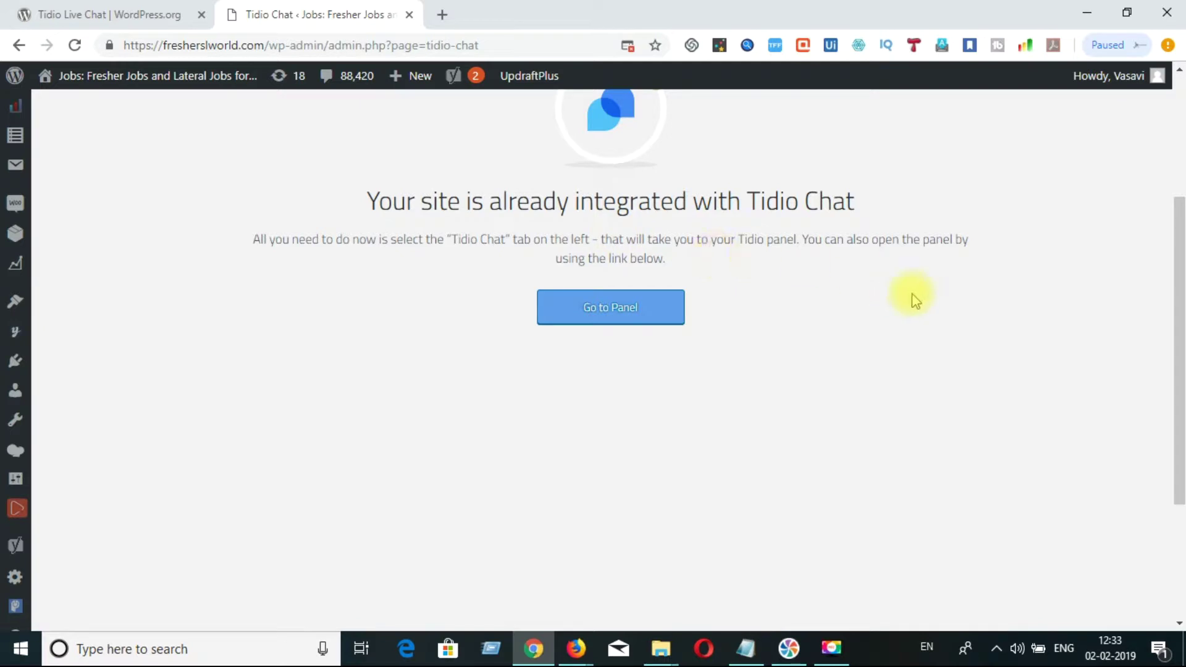
pyautogui.moveTo(1182, 331); pyautogui.dragTo(1175, 230)
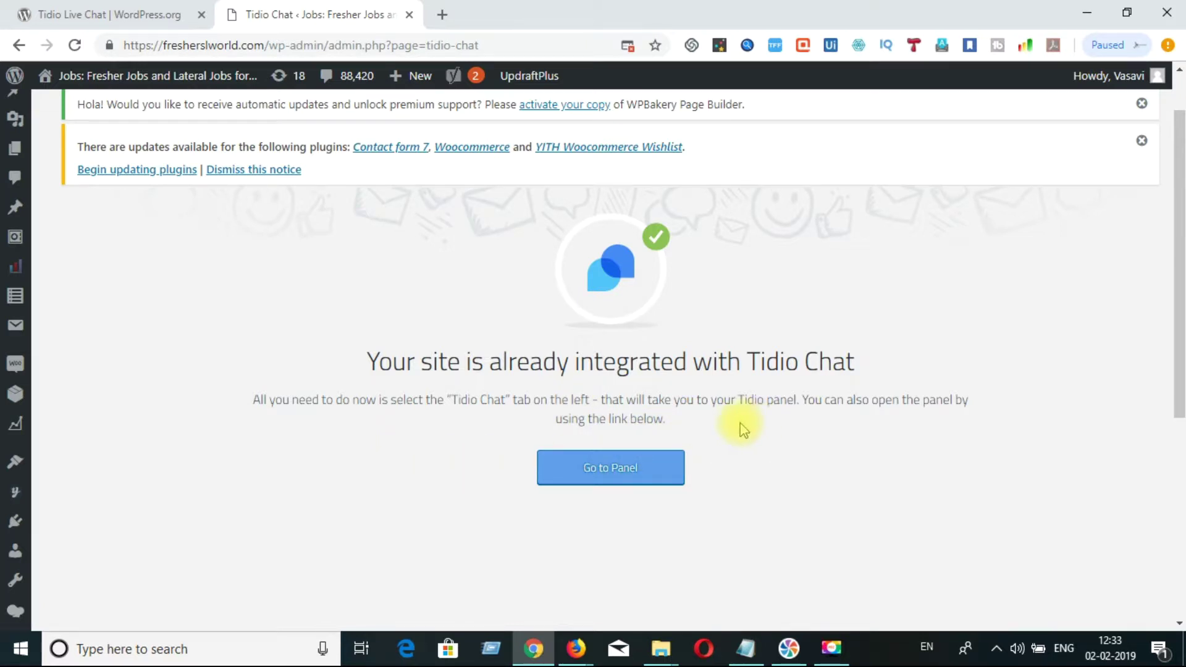
pyautogui.click(580, 475)
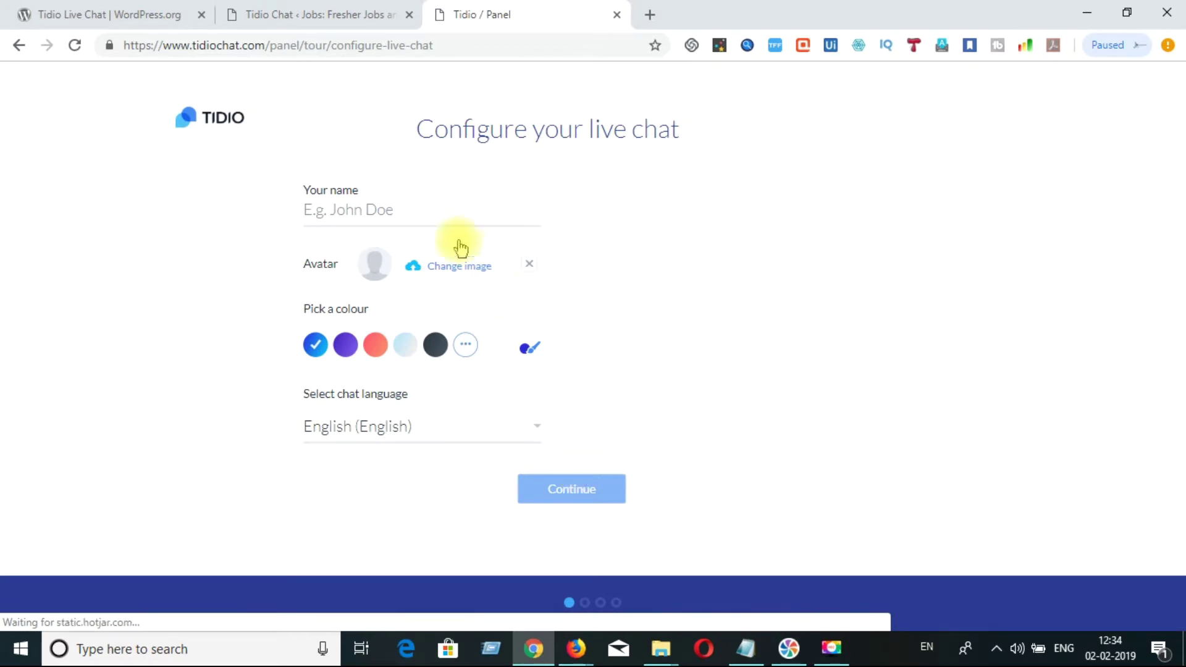
# - Enter the agent's full name in Your name and start changing the avatar image
pyautogui.click(437, 213)
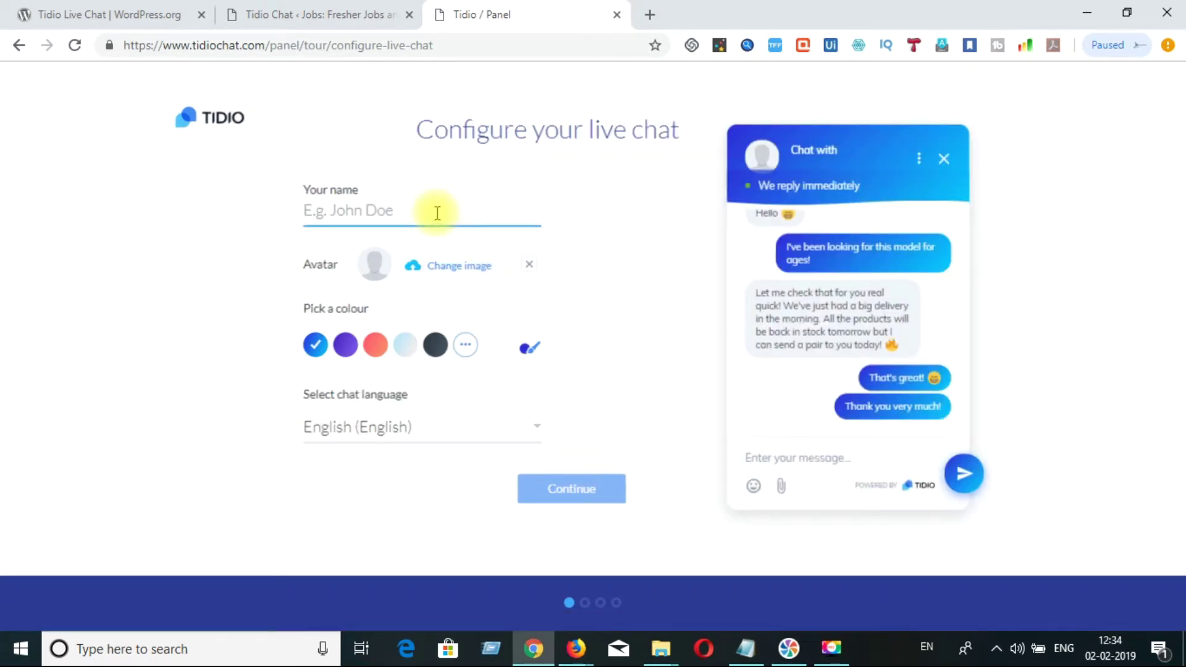
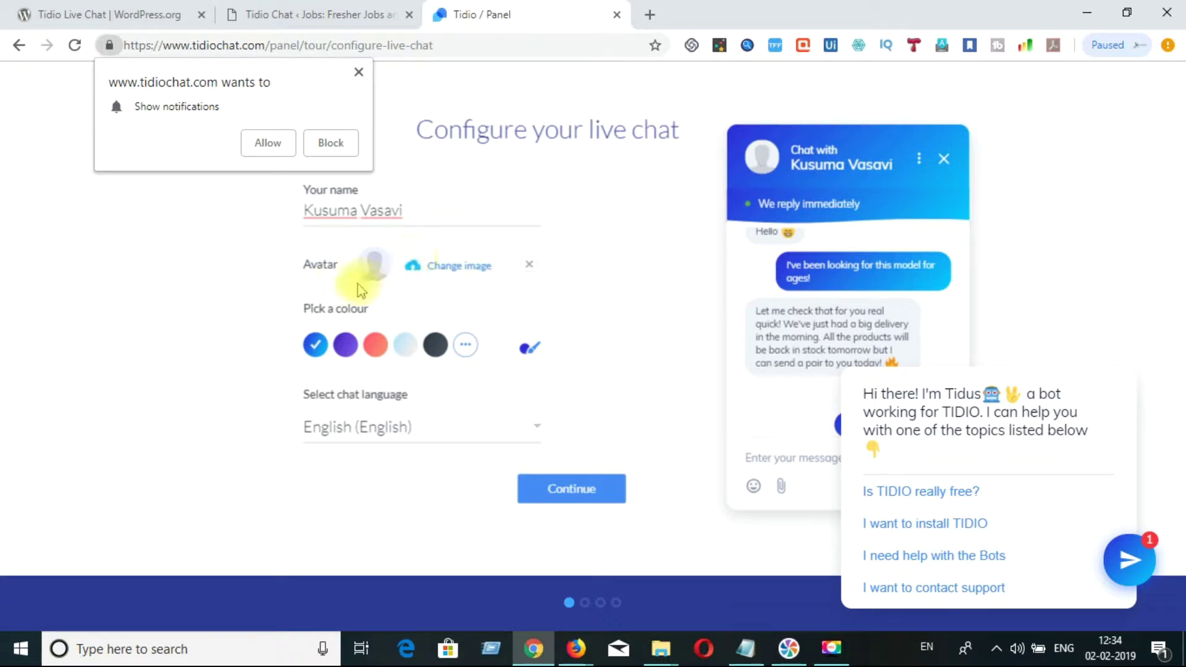
pyautogui.click(387, 269)
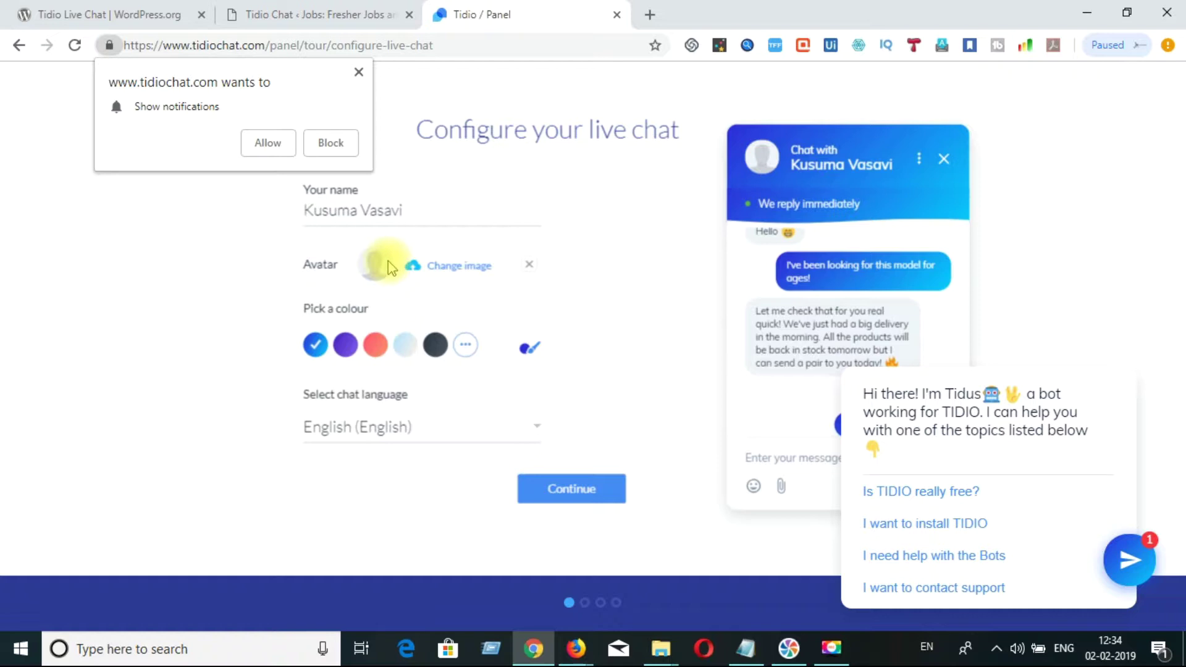
pyautogui.click(444, 278)
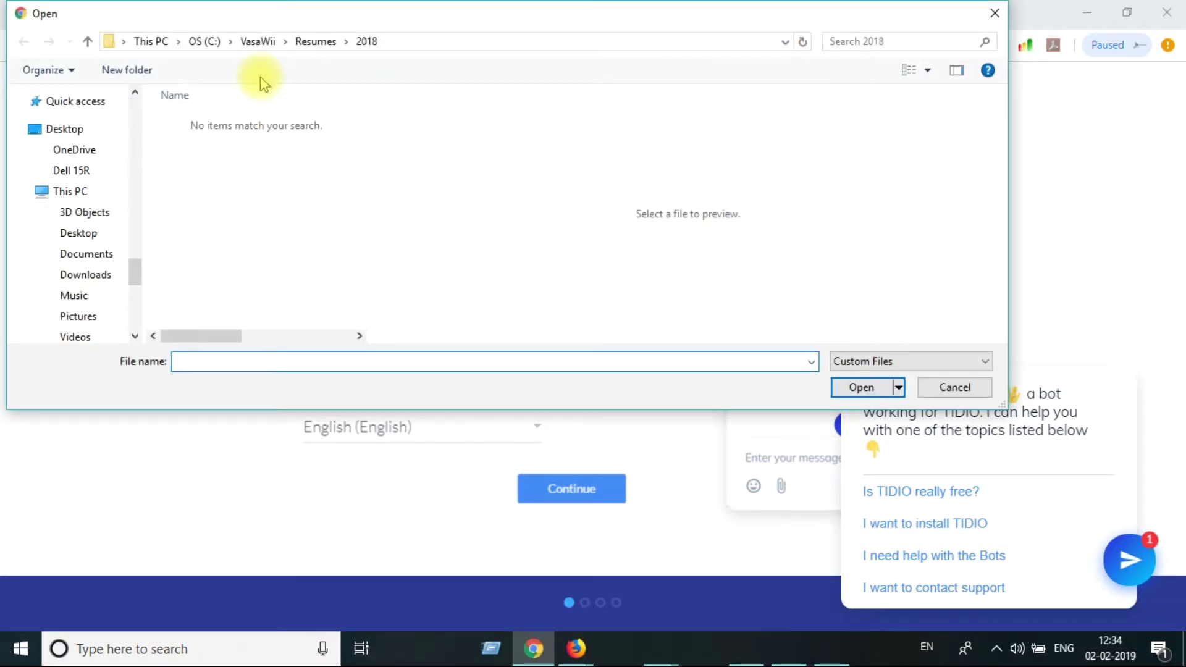
# - Browse to the Desktop and choose DSC_1600.JPG as the avatar image
pyautogui.click(259, 43)
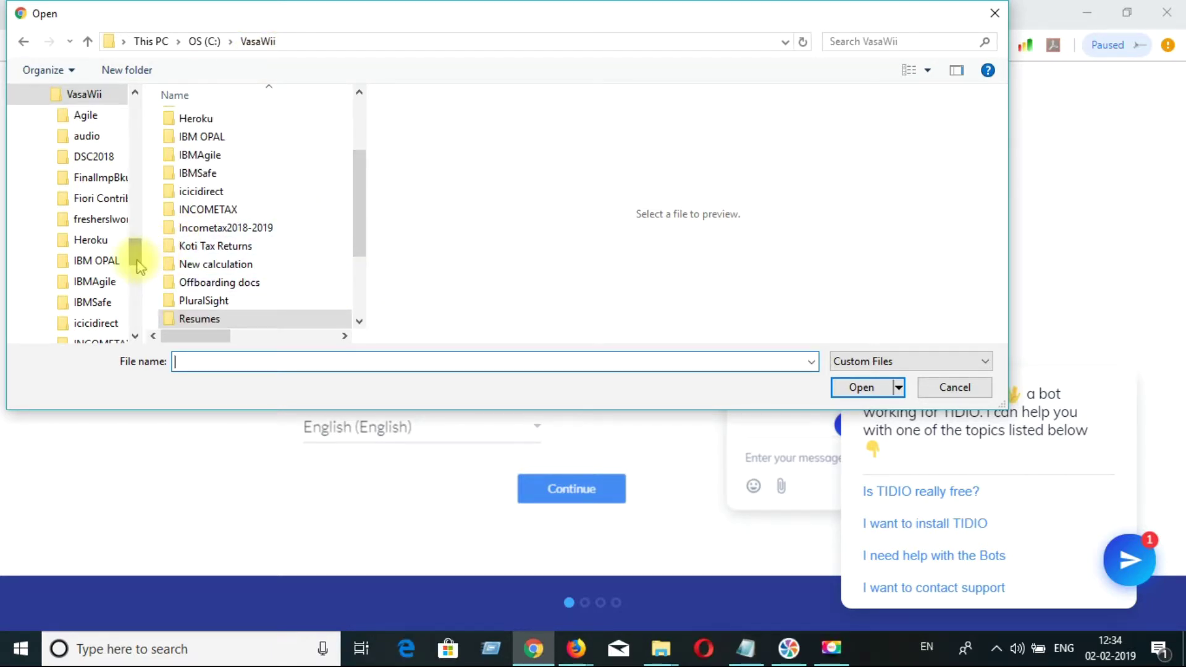
pyautogui.moveTo(138, 263); pyautogui.dragTo(119, 118)
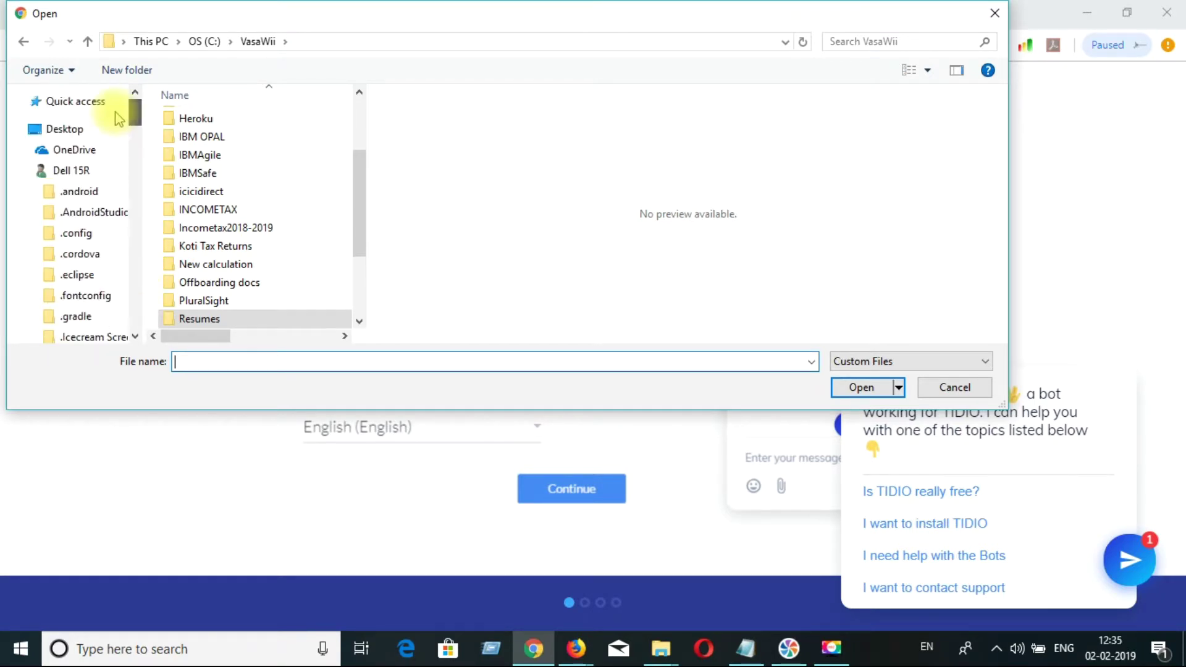
pyautogui.click(73, 129)
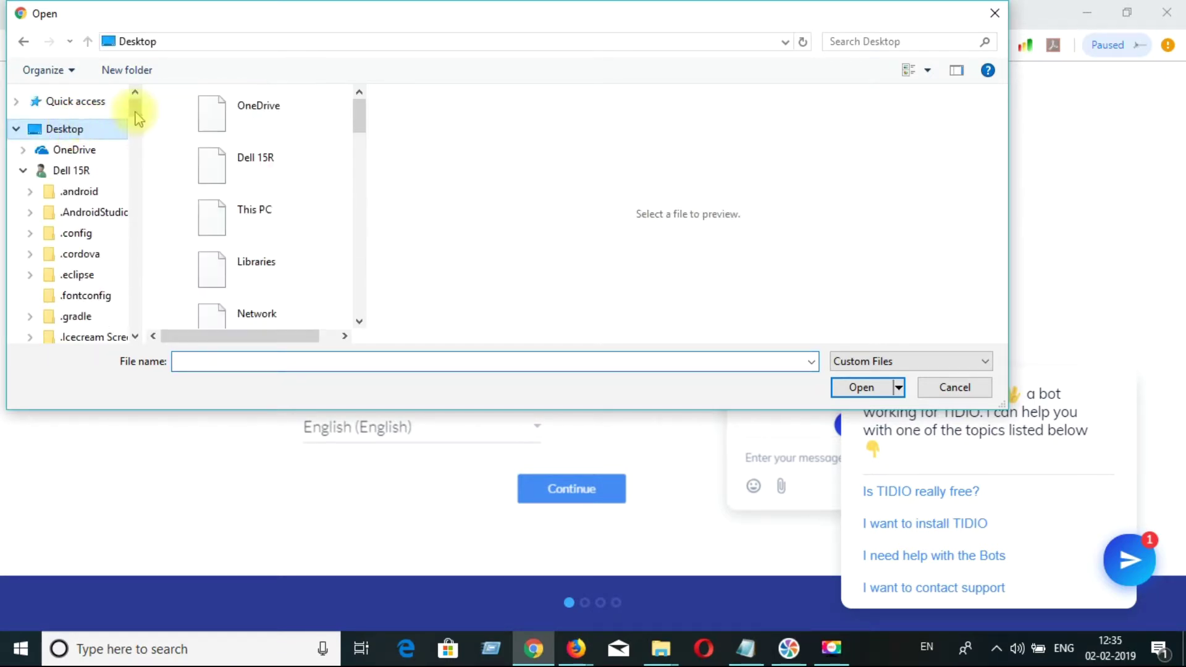
pyautogui.click(359, 321)
pyautogui.click(359, 321)
pyautogui.click(359, 322)
pyautogui.click(359, 321)
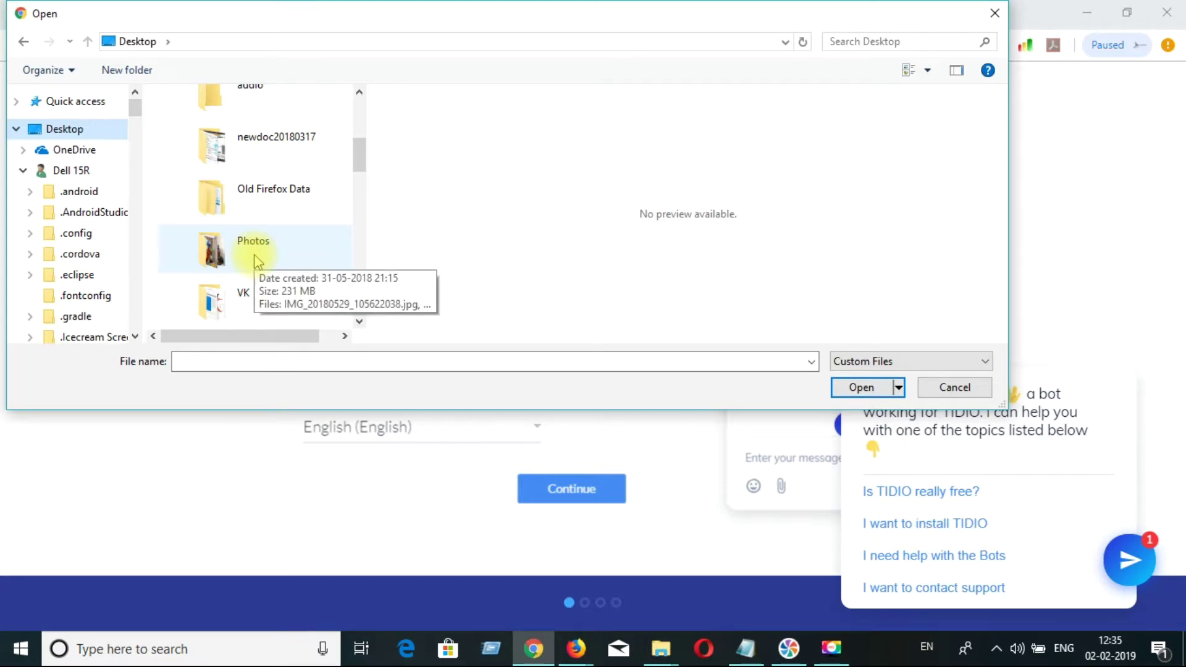
pyautogui.moveTo(360, 163); pyautogui.dragTo(360, 257)
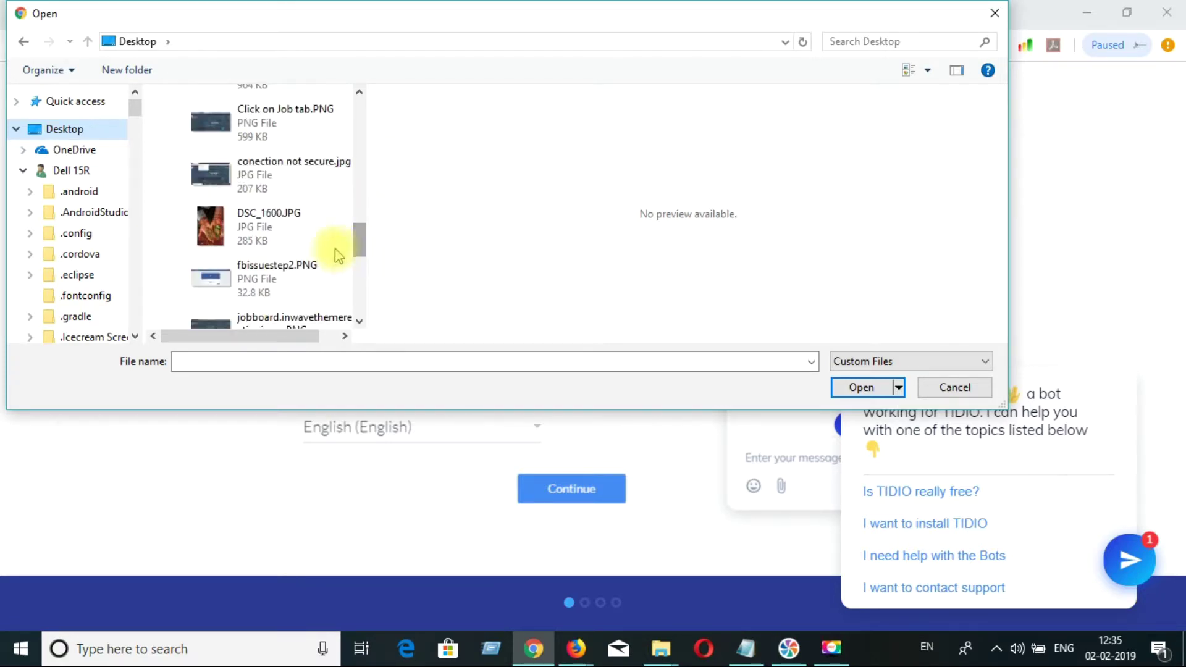
pyautogui.doubleClick(266, 235)
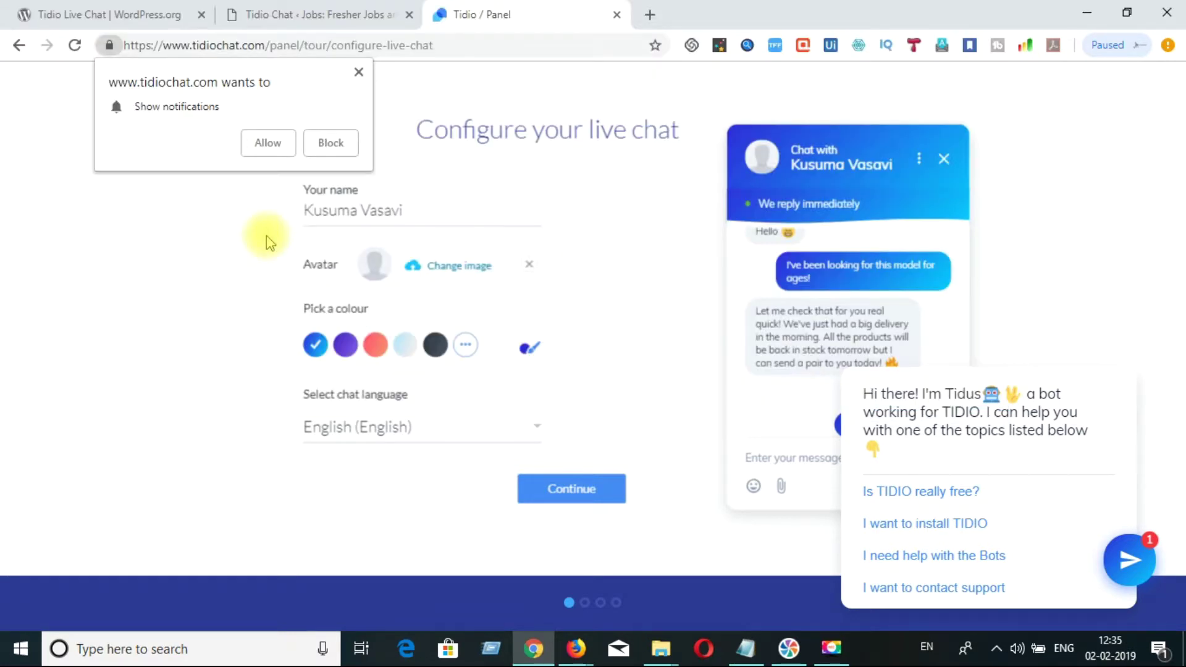
# - Dismiss the notification prompt and make the chat widget dark grey
pyautogui.click(359, 72)
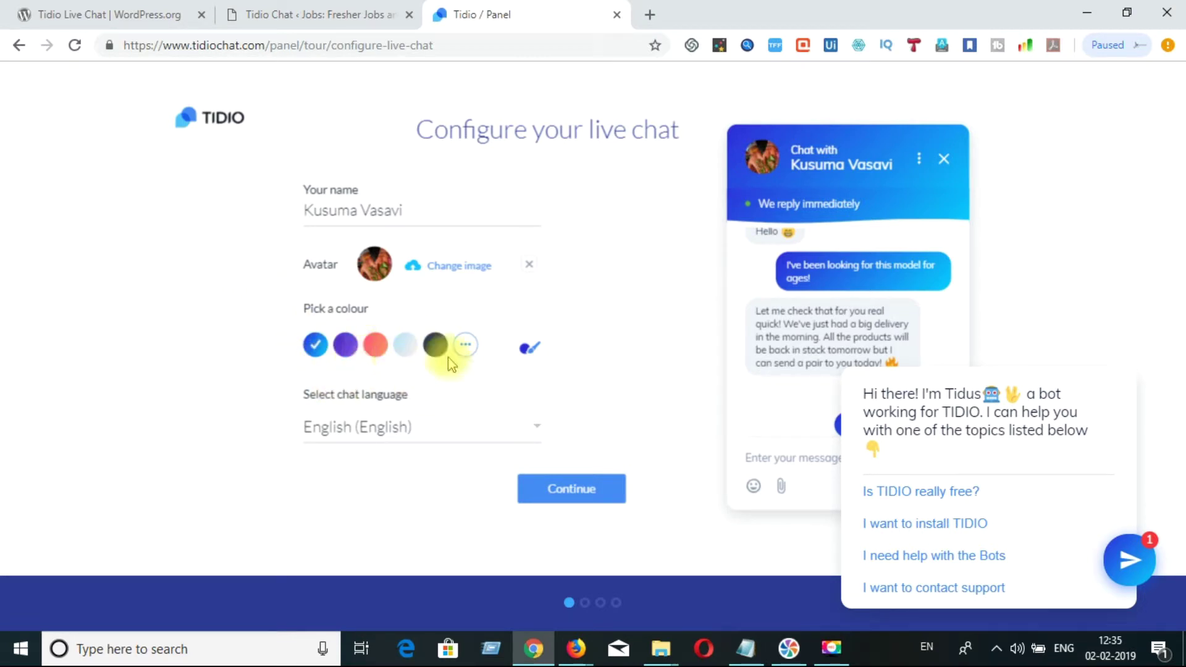
pyautogui.click(375, 344)
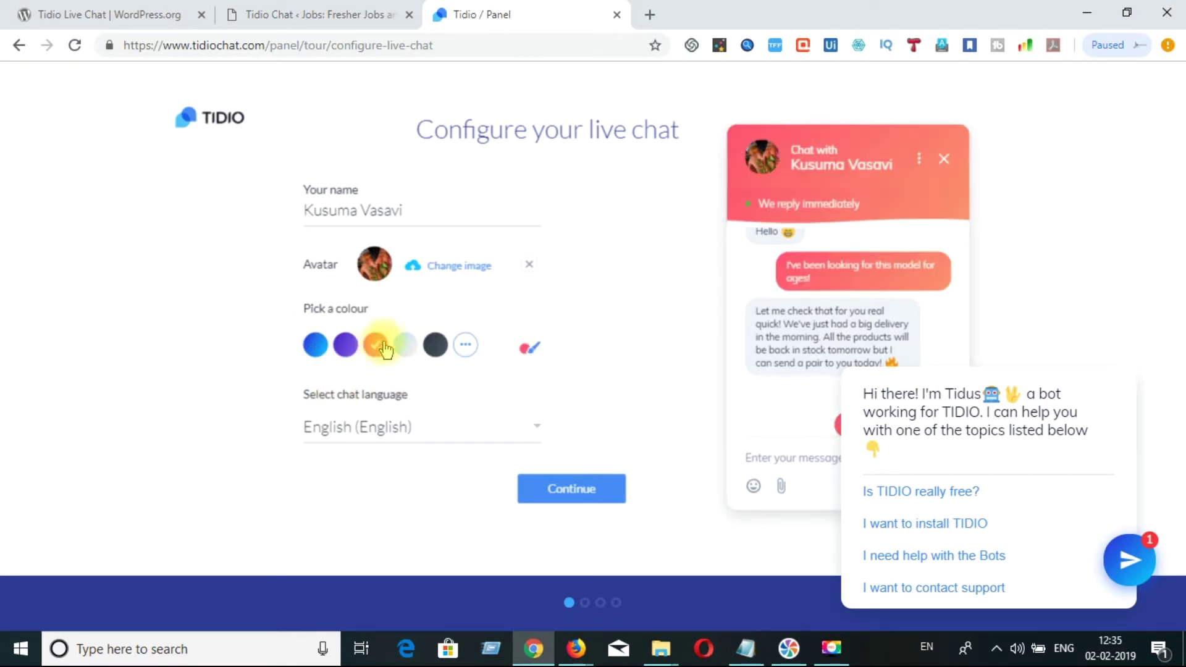
pyautogui.click(401, 345)
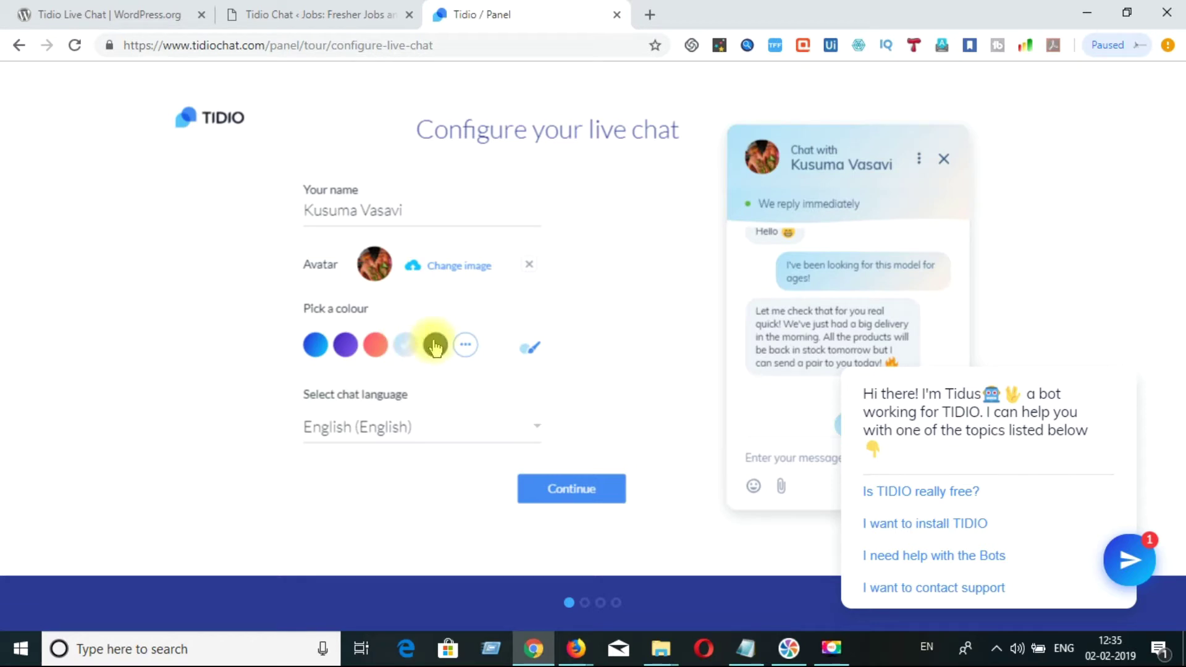
pyautogui.click(430, 355)
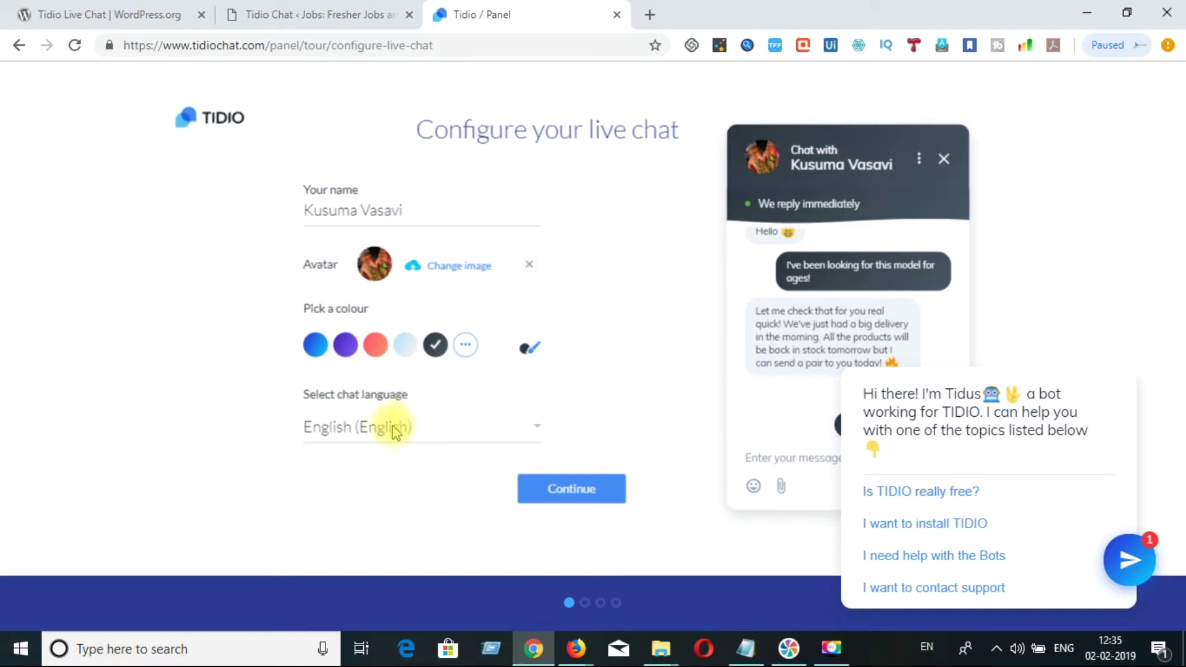
# - Keep English (English) as the chat language and continue to Account information
pyautogui.click(368, 444)
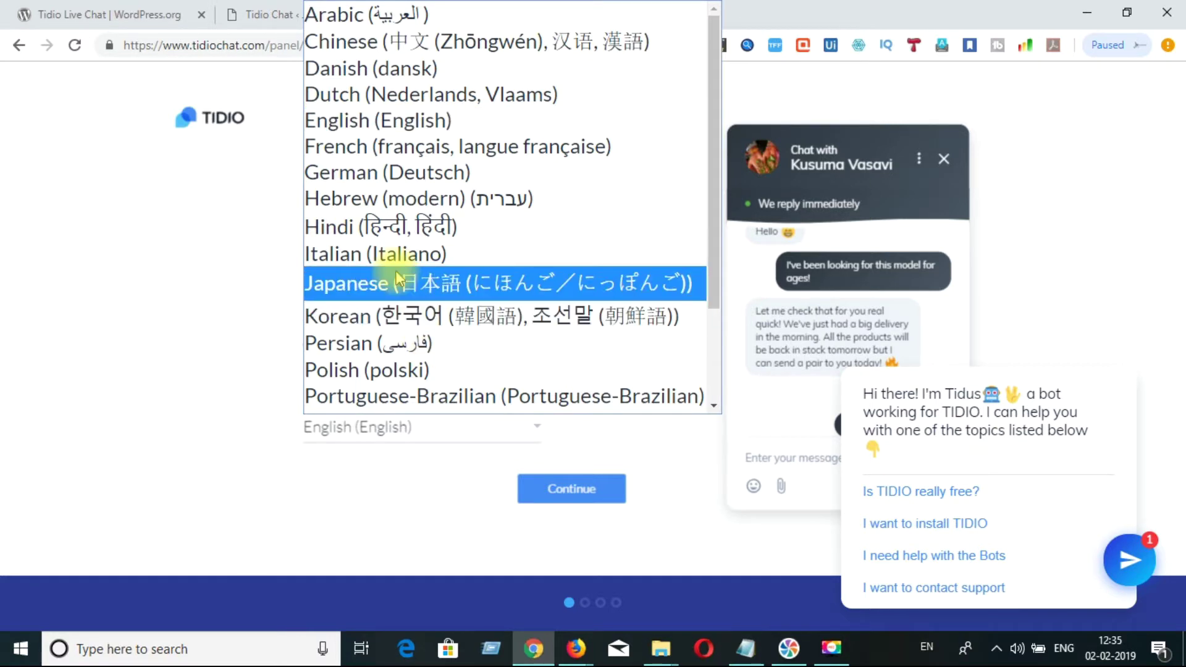
pyautogui.press('t')
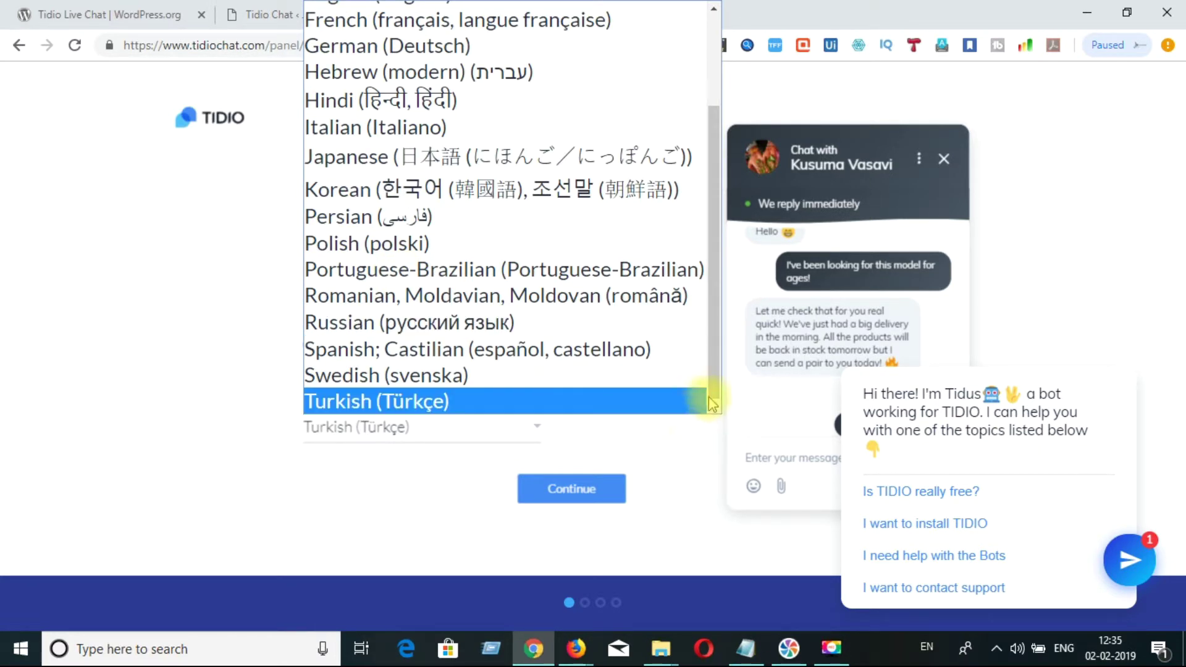
pyautogui.press('e')
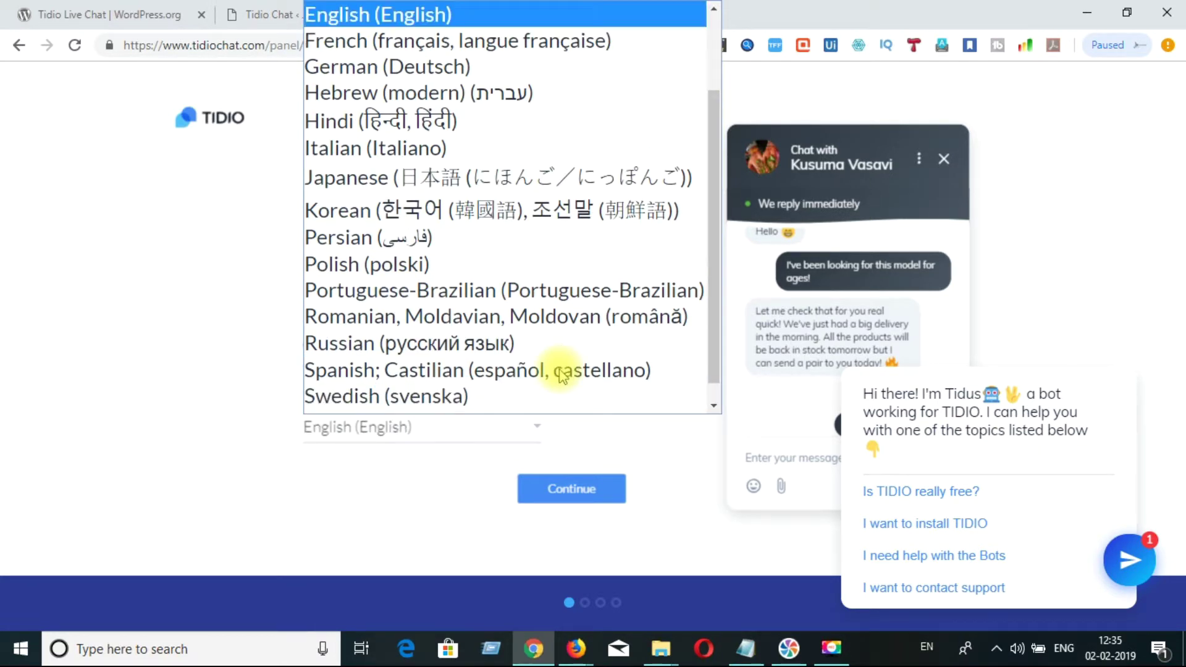
pyautogui.click(407, 24)
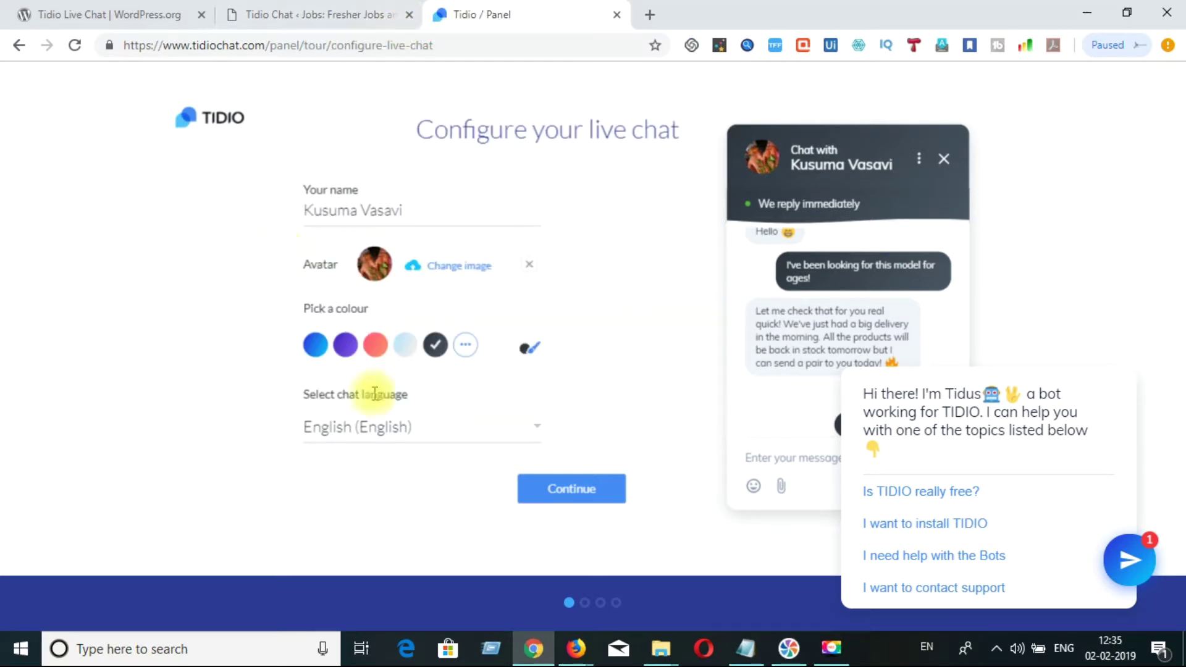
pyautogui.click(572, 491)
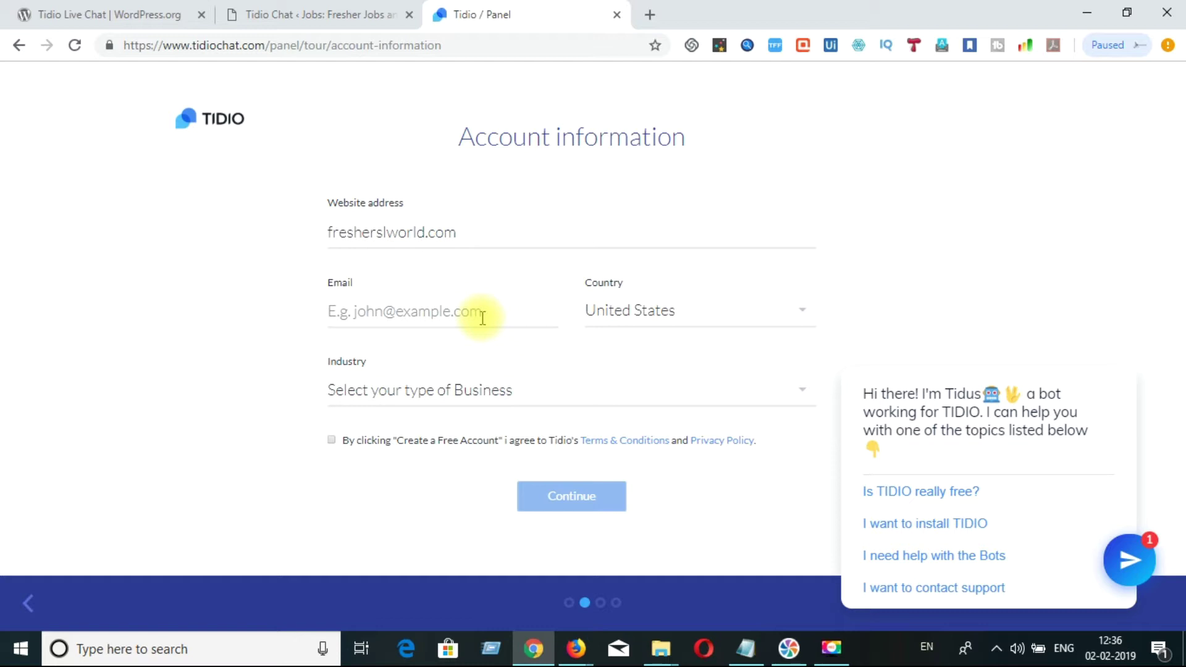
# - Submit the Tidio account information form to move on to the visitor engagement question
pyautogui.click(546, 496)
pyautogui.press('F9')
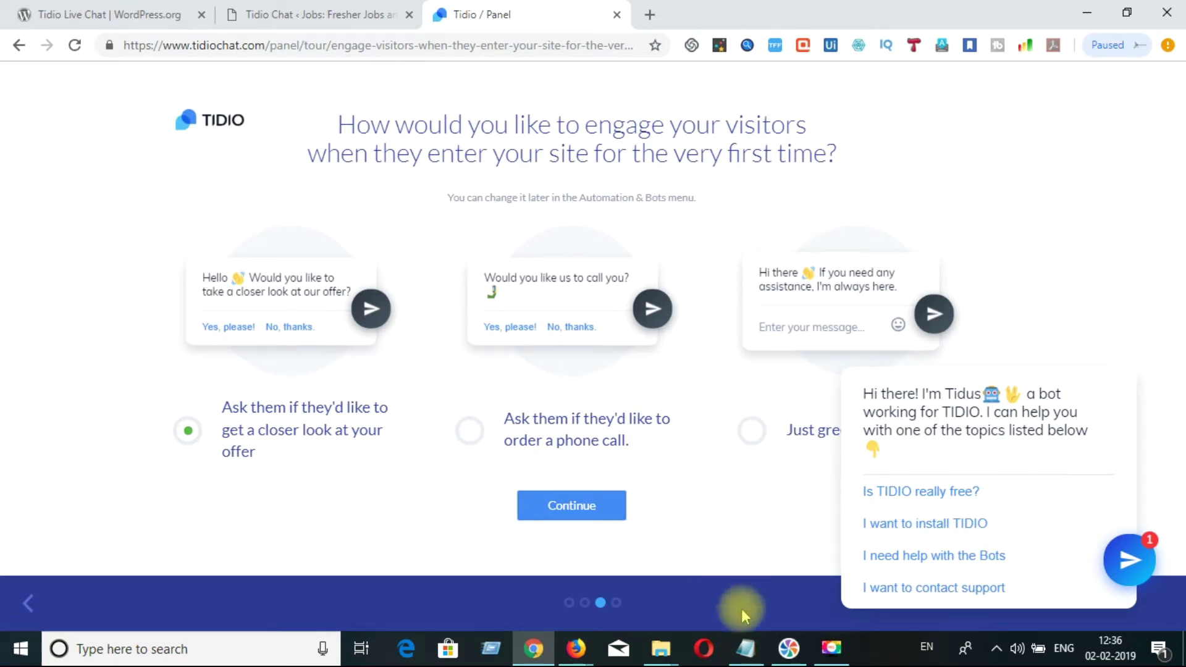
# - Choose 'Just greet them' for first-time visitors and keep the default 'Hi there' greeting
pyautogui.click(839, 656)
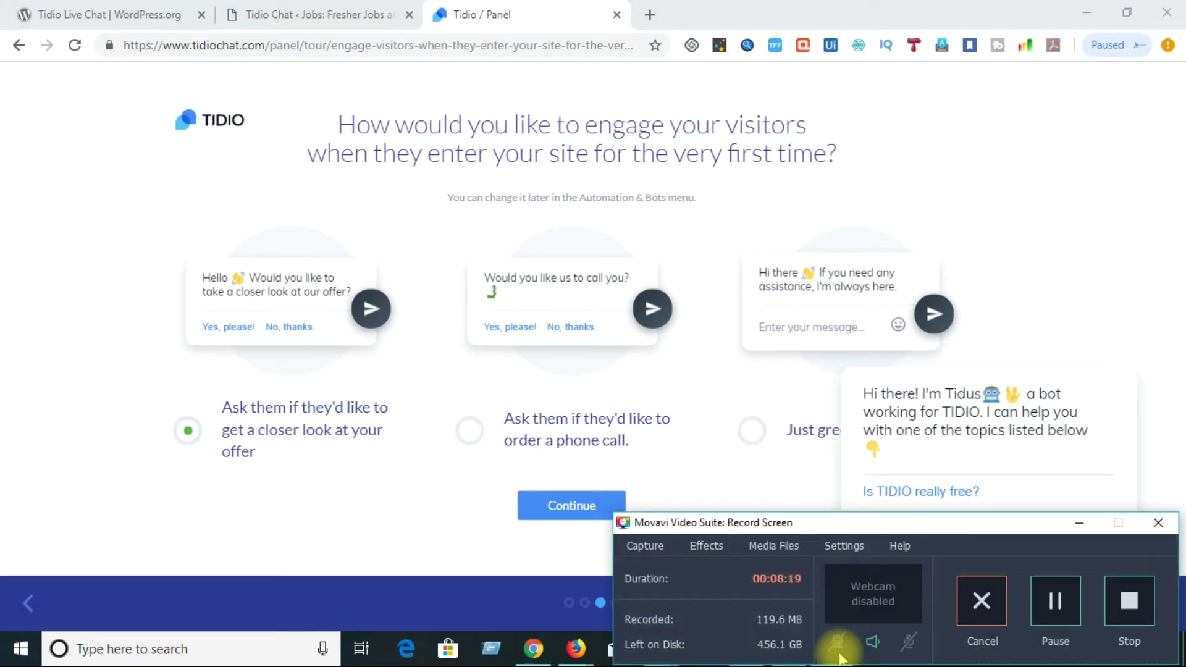
pyautogui.click(1079, 528)
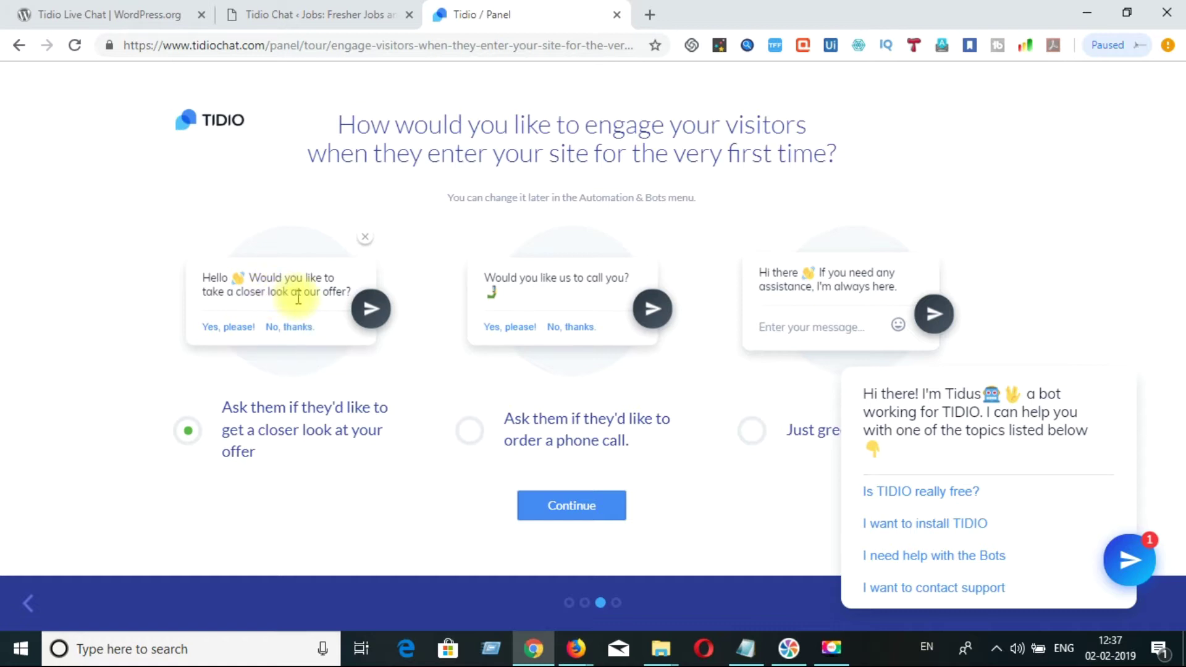
pyautogui.click(753, 430)
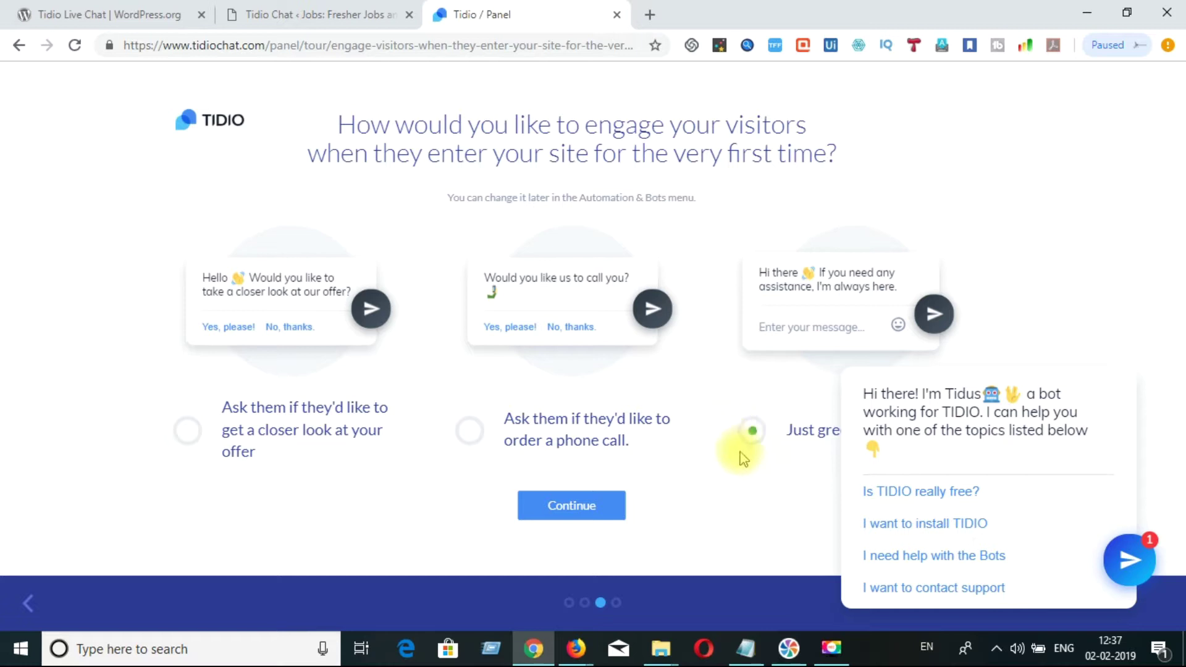
pyautogui.click(584, 505)
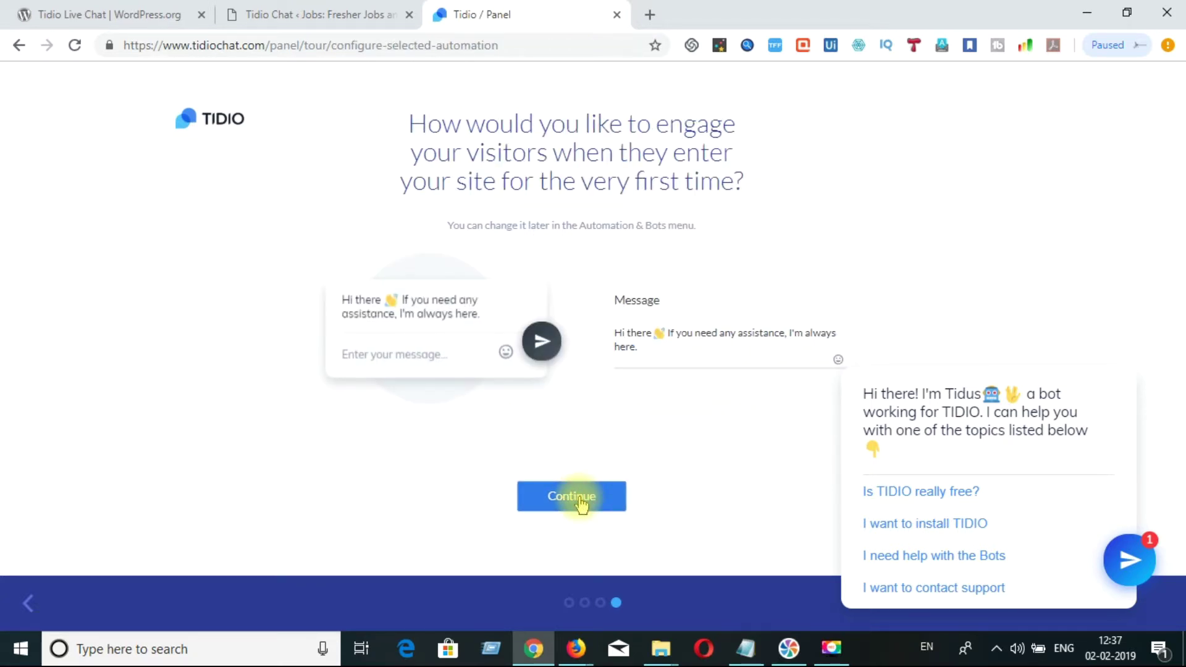
pyautogui.click(581, 503)
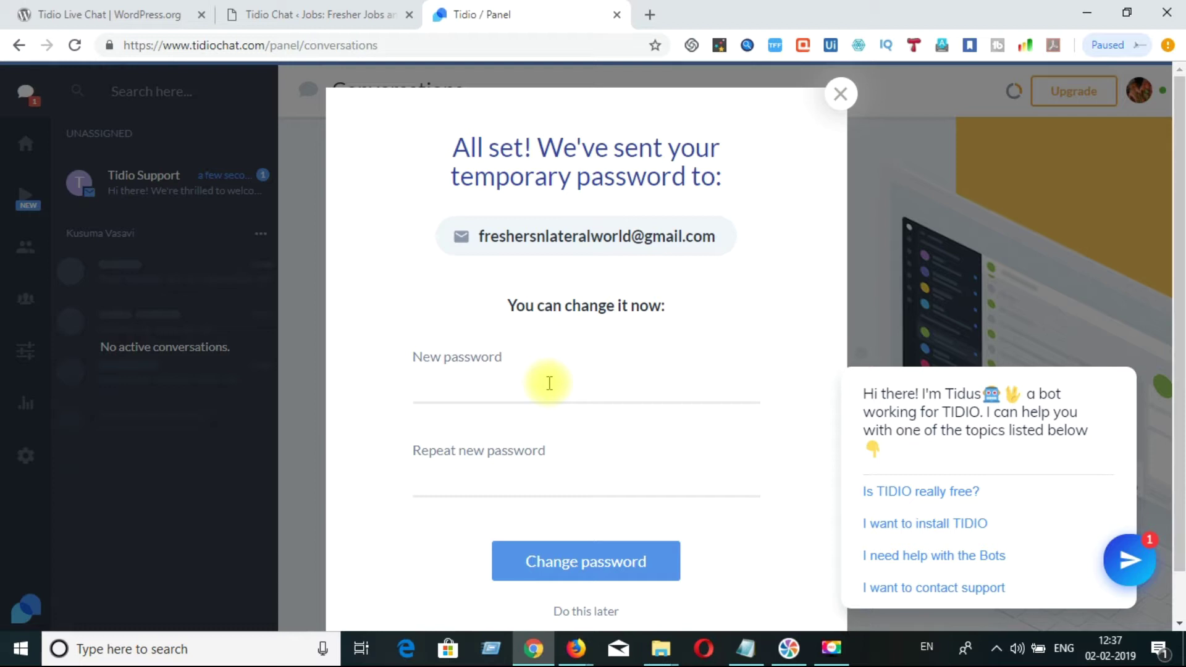
# - Enter a new Tidio password in both password fields, save it and acknowledge the confirmation
pyautogui.click(542, 397)
pyautogui.press('F9')
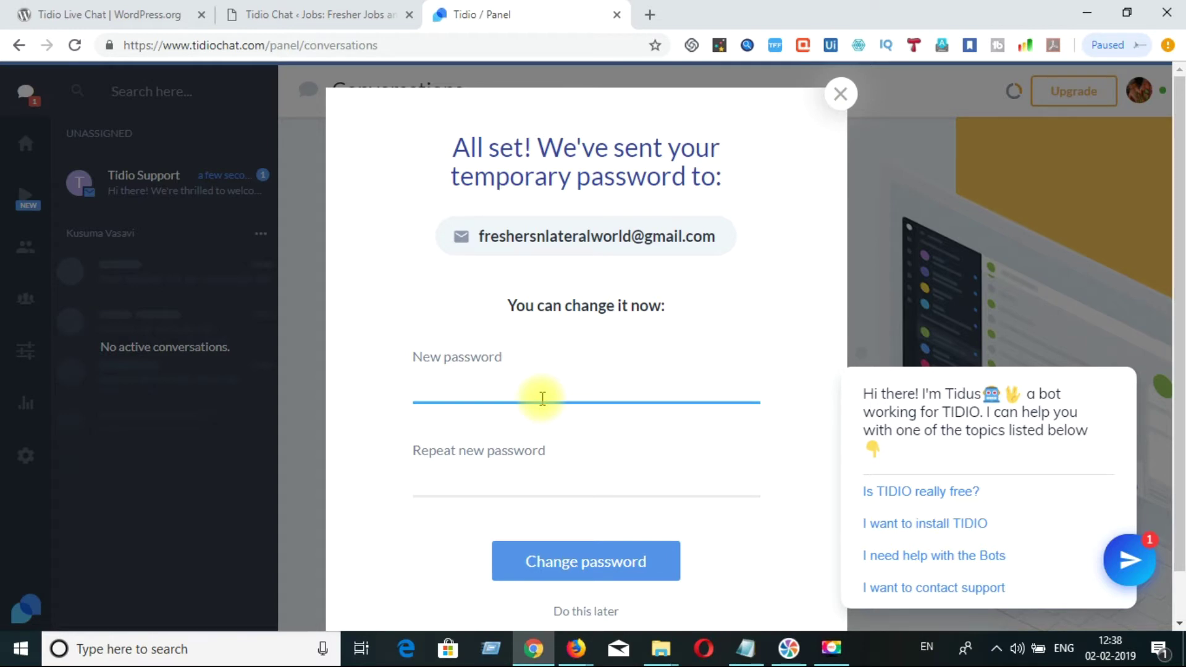
pyautogui.write('••••••••••••')
pyautogui.press('Tab')
pyautogui.write('•••••')
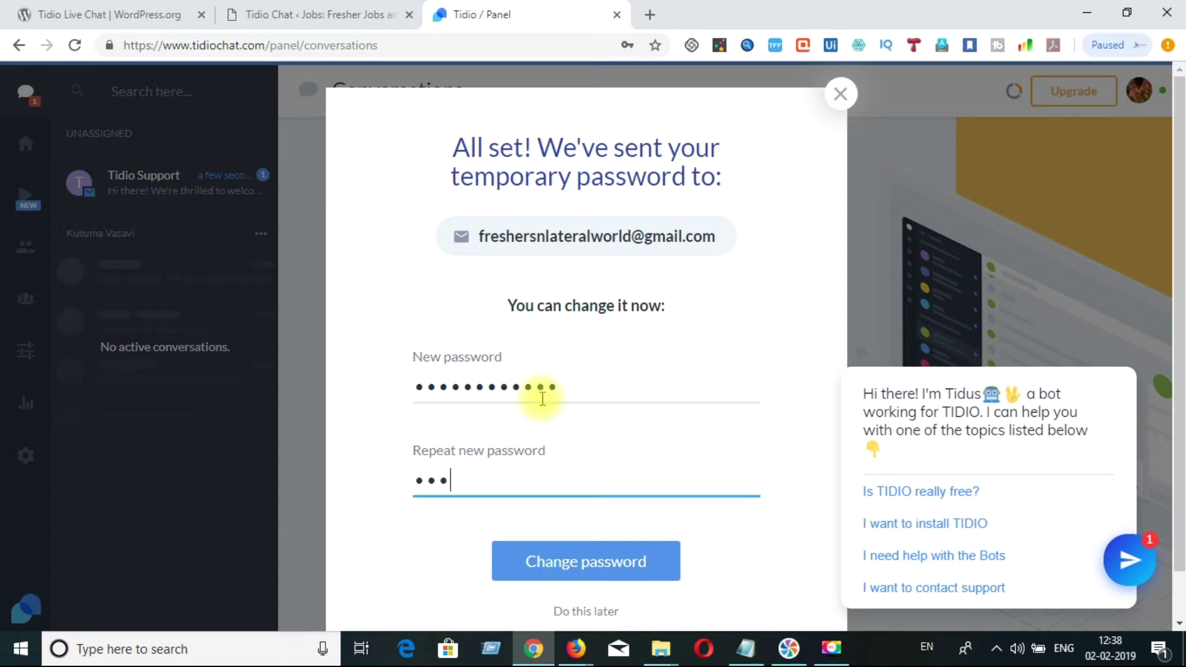
pyautogui.write('•••••••')
pyautogui.click(604, 560)
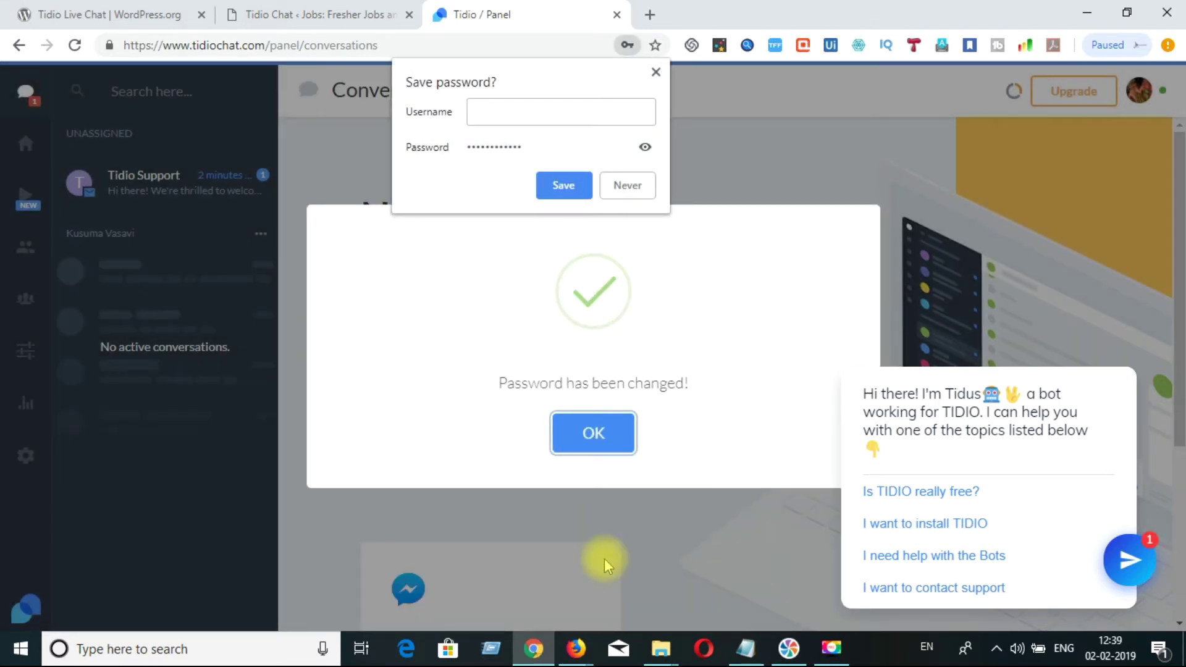
pyautogui.click(590, 448)
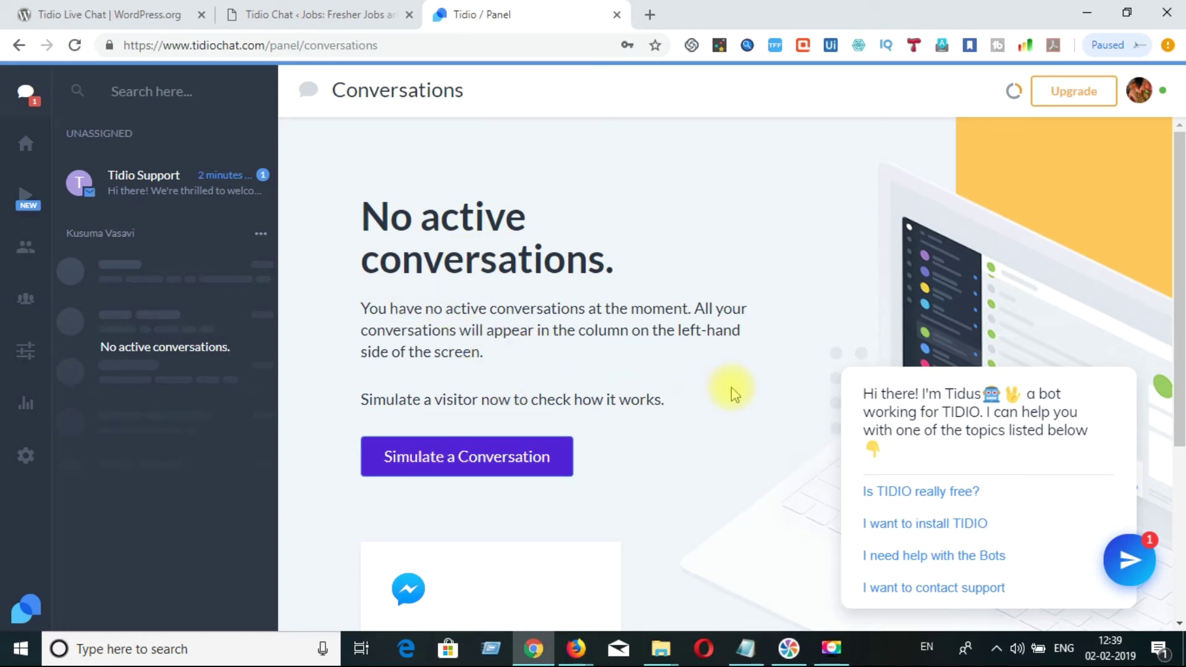
# - Start a simulated visitor conversation and send the message 'Yes Mam'
pyautogui.click(464, 458)
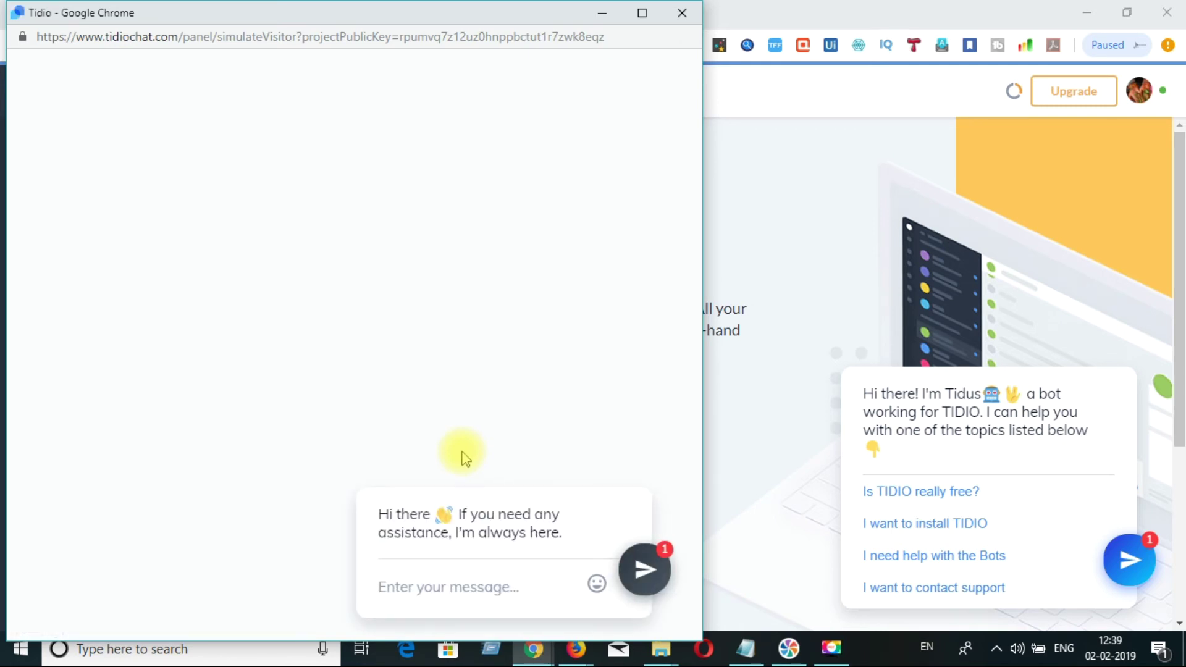
pyautogui.click(474, 582)
pyautogui.write('T')
pyautogui.press('BackSpace')
pyautogui.write('yES')
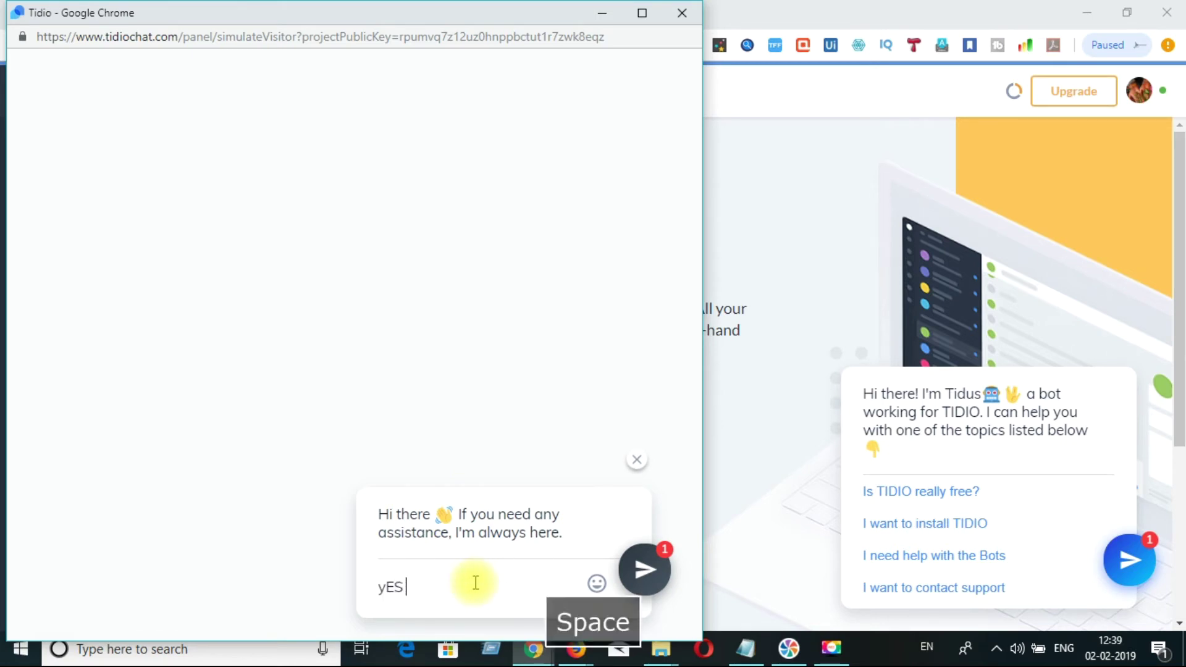
pyautogui.press('BackSpace')
pyautogui.press('BackSpace')
pyautogui.press('BackSpace')
pyautogui.press('BackSpace')
pyautogui.write('yES')
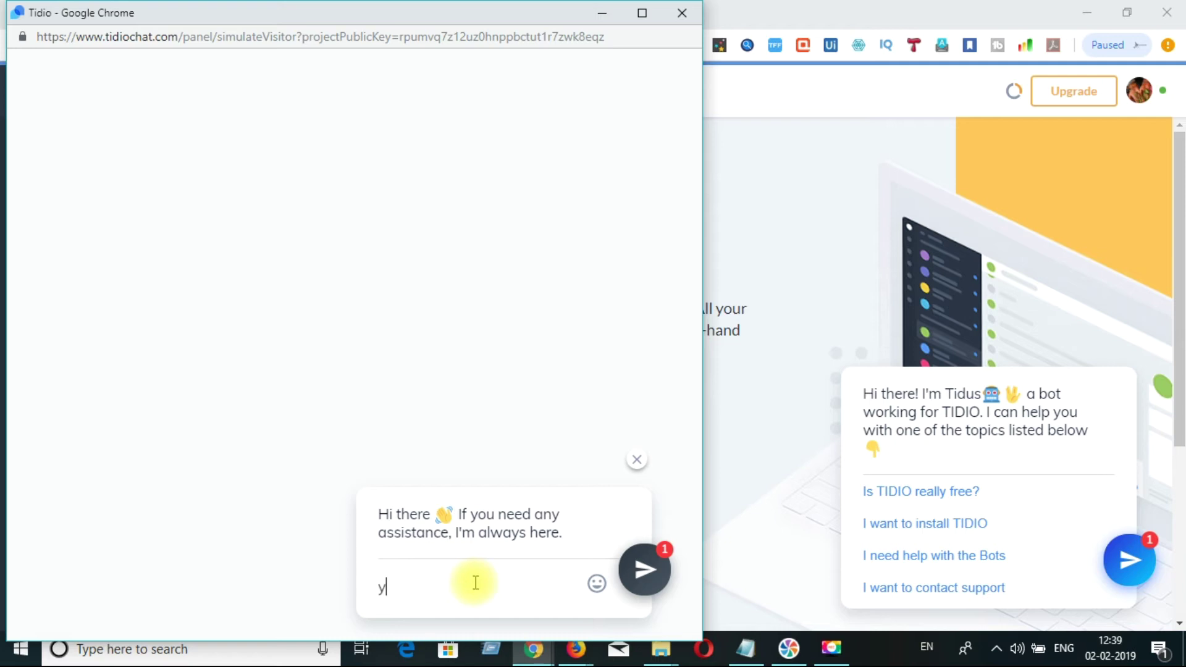
pyautogui.press('BackSpace')
pyautogui.press('BackSpace')
pyautogui.press('BackSpace')
pyautogui.write('Yes Mam')
pyautogui.press('Return')
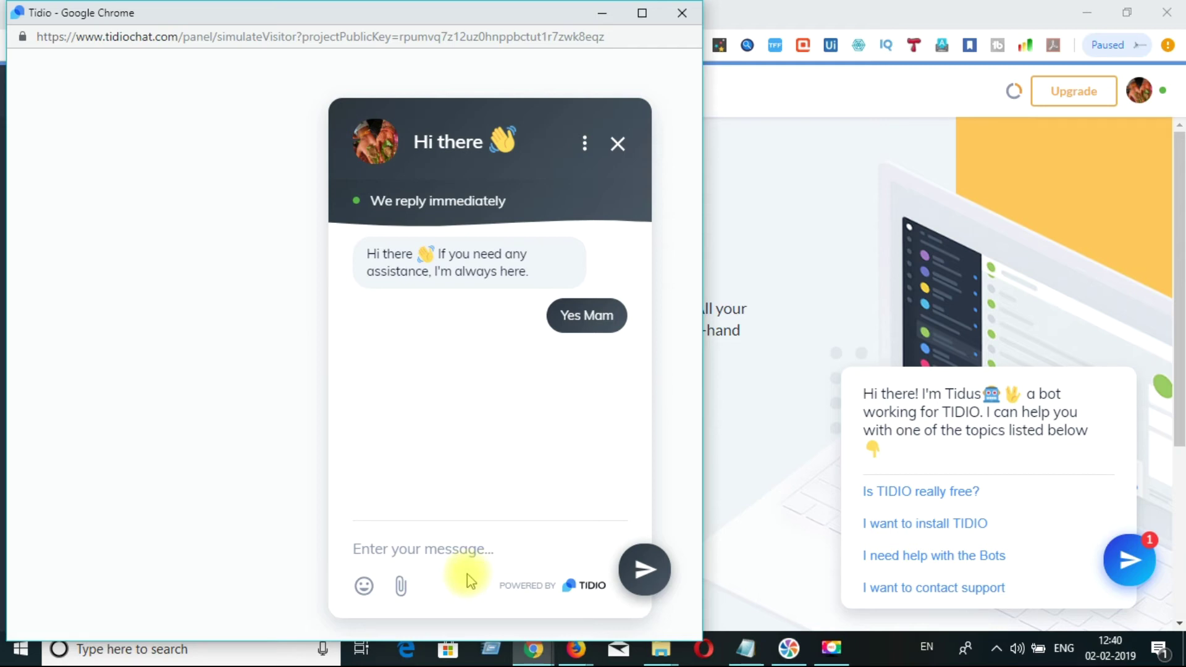
# - Send a second visitor message 'ok' and close the simulation window
pyautogui.click(456, 553)
pyautogui.write('p')
pyautogui.press('BackSpace')
pyautogui.write('ok')
pyautogui.press('Return')
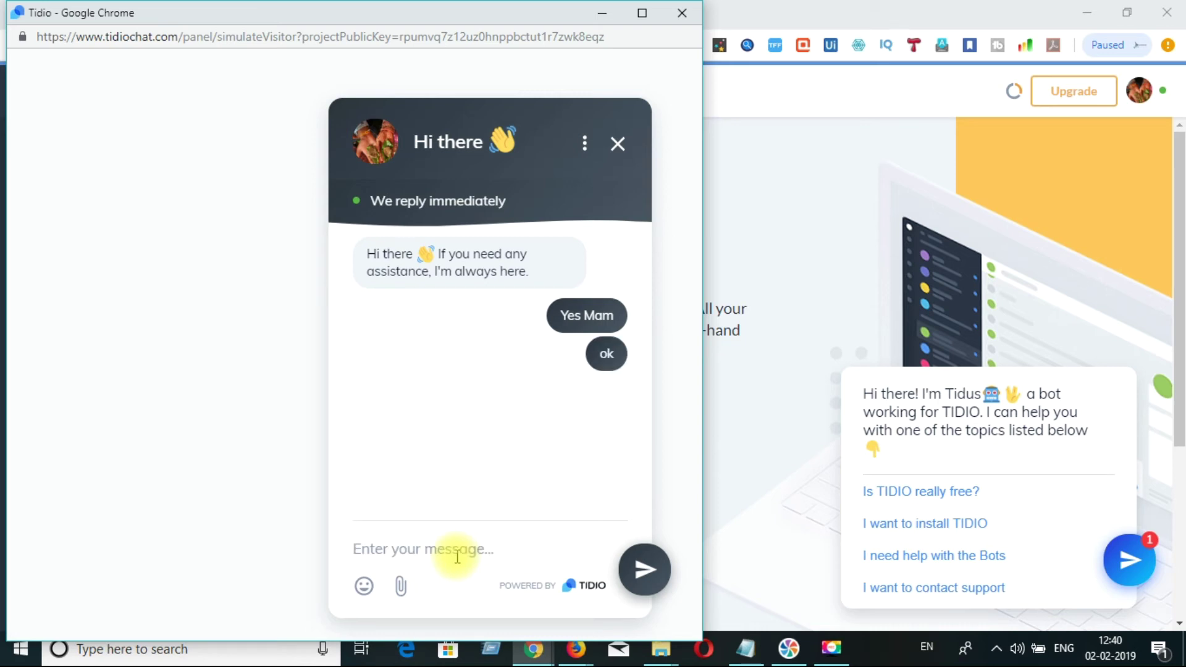
pyautogui.click(675, 28)
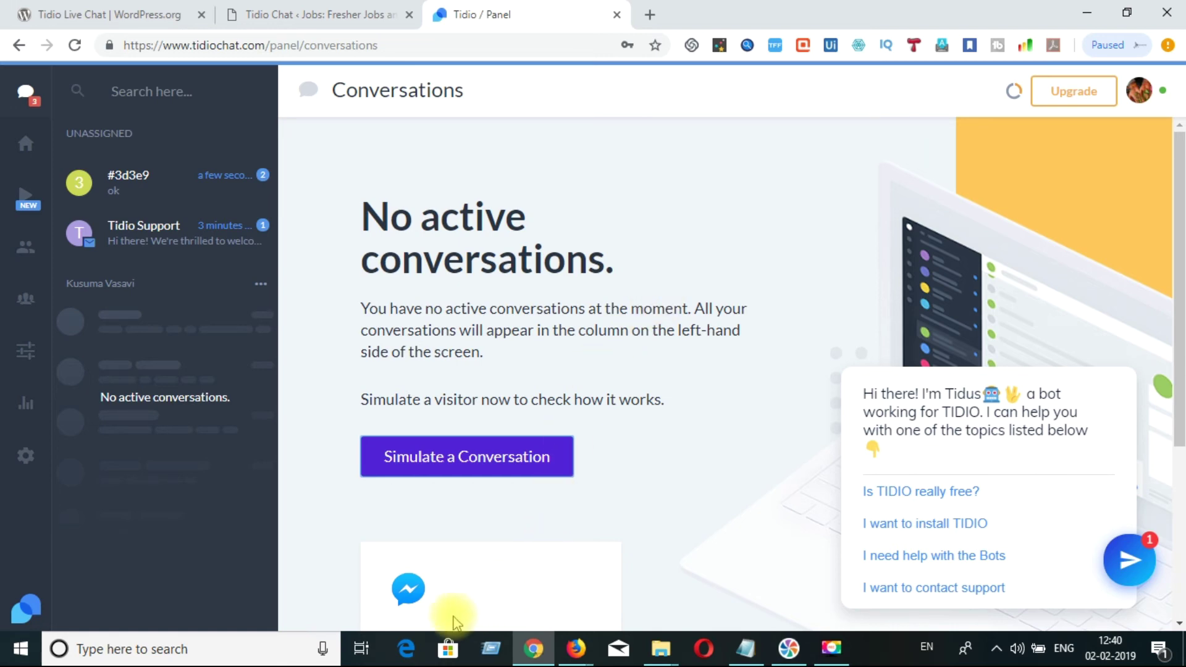
# - Launch Firefox and begin entering the freshersIworld.com address in the address bar
pyautogui.click(410, 655)
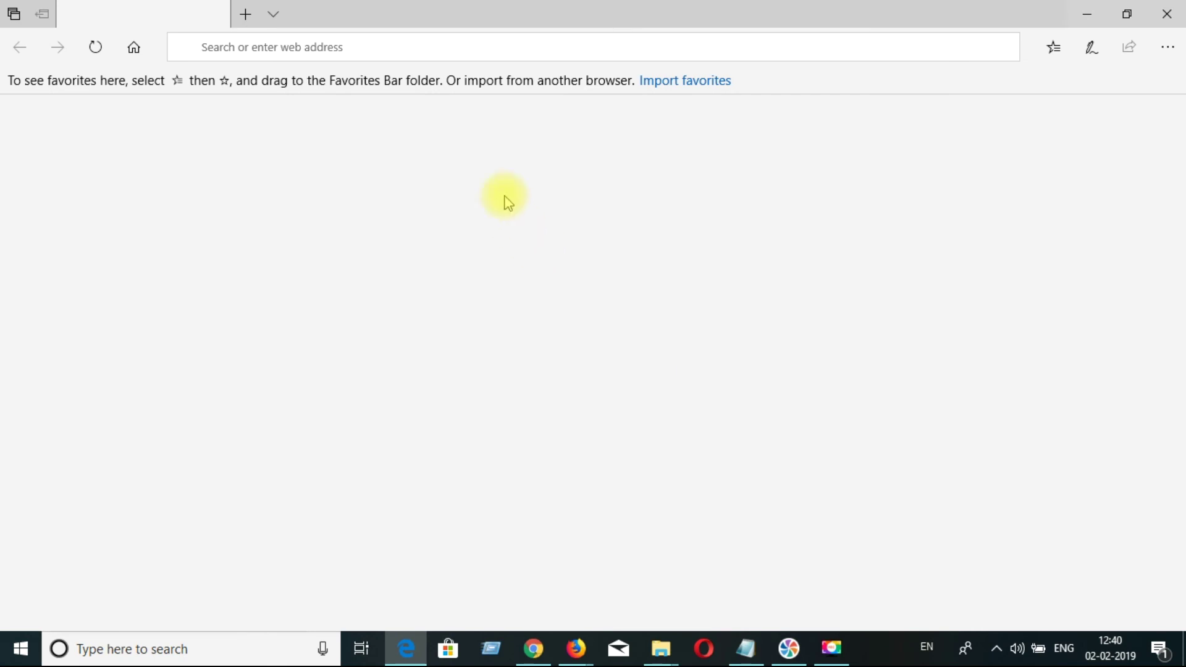
pyautogui.click(518, 36)
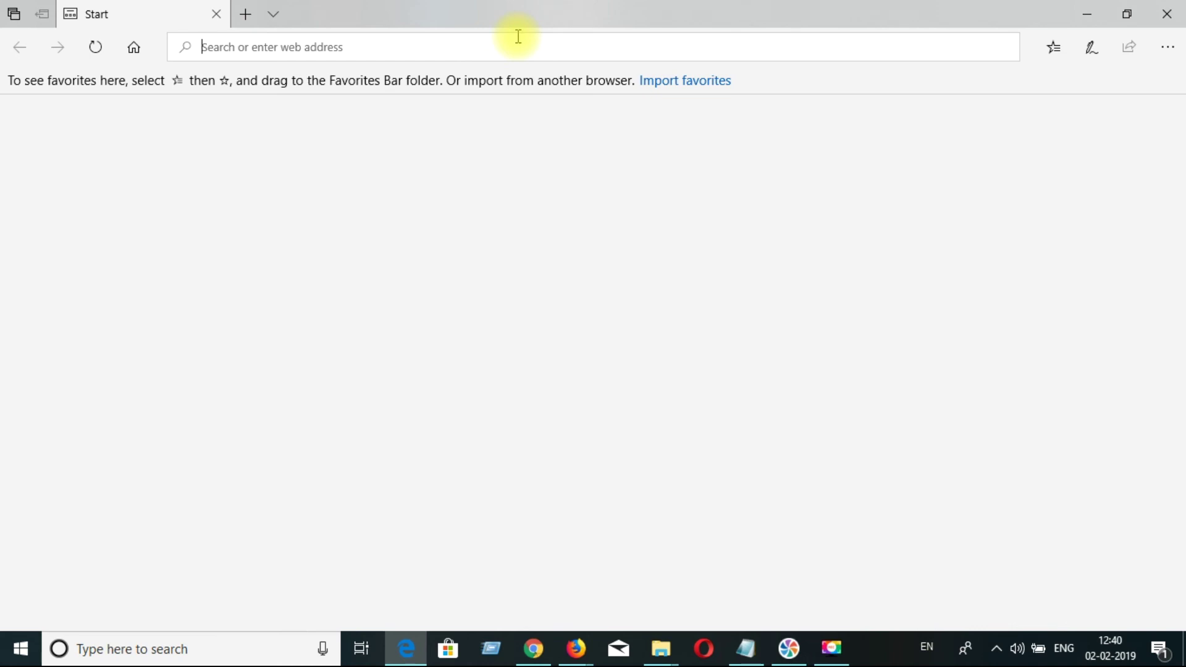
pyautogui.write('fresherslworld.com')
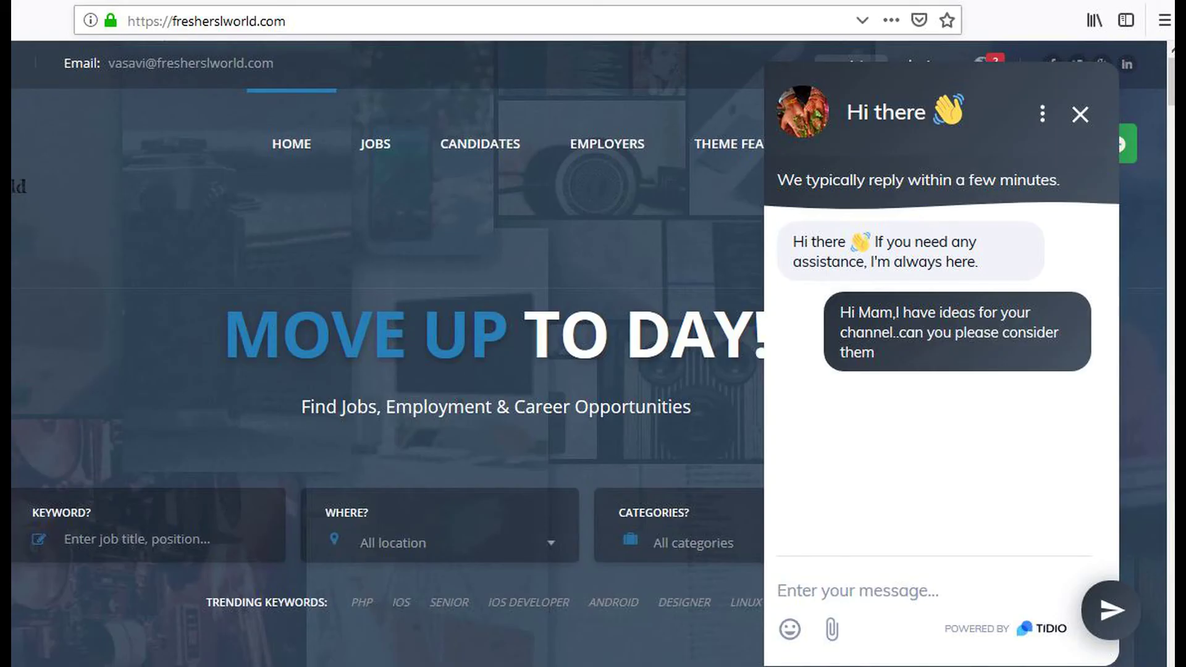